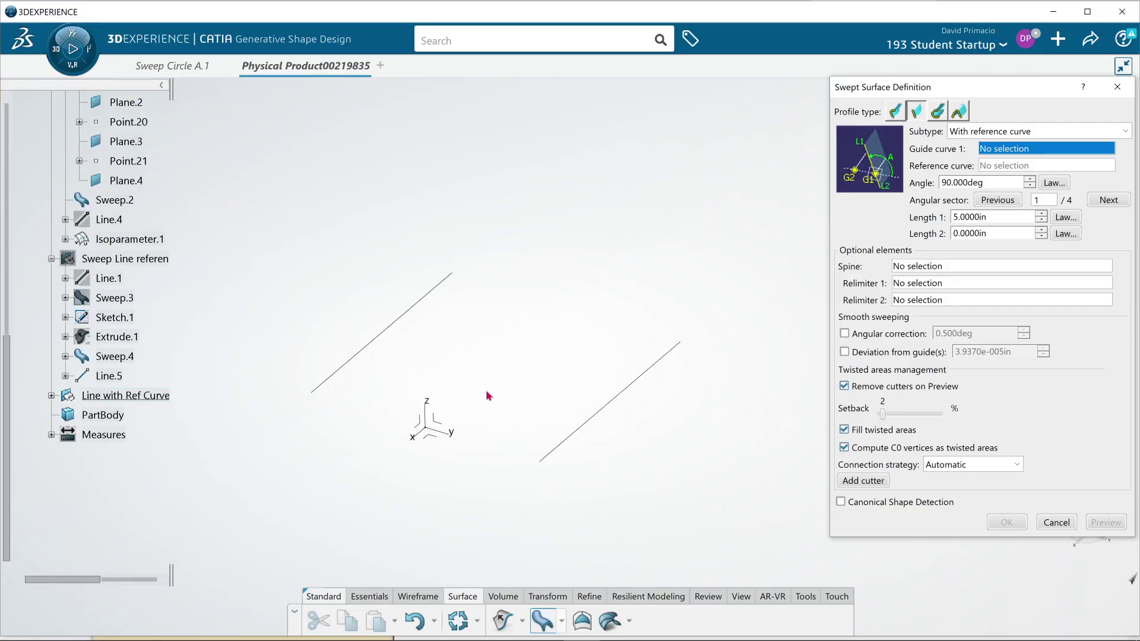
{"action": "middle_click_drag", "start_coordinate": [448, 403], "coordinate": [498, 368]}
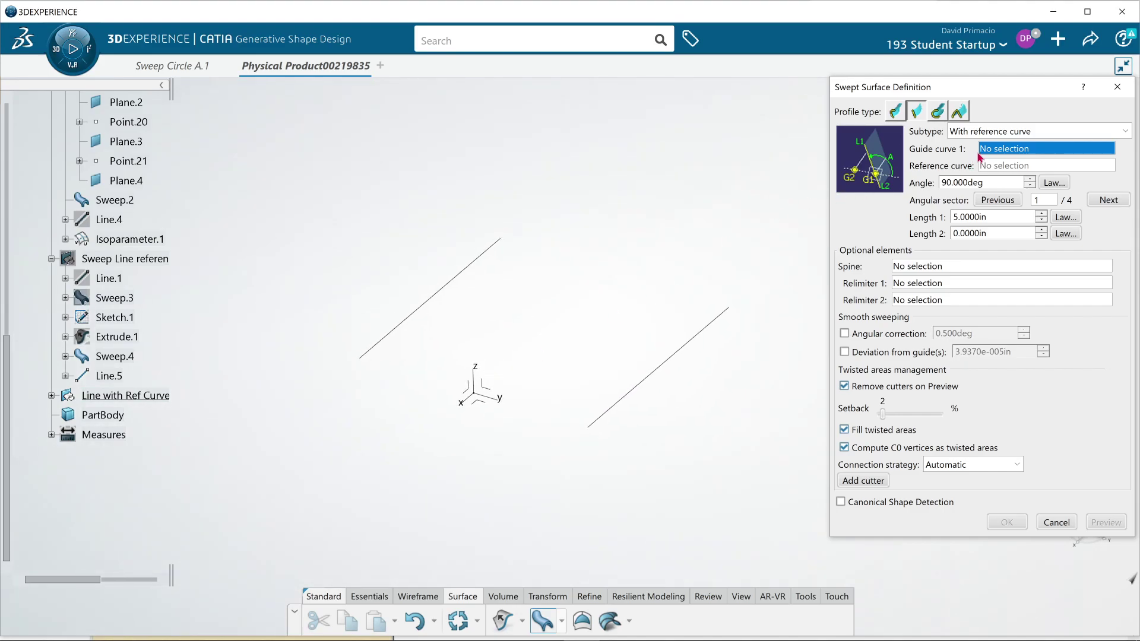
{"action": "left_click", "coordinate": [499, 242]}
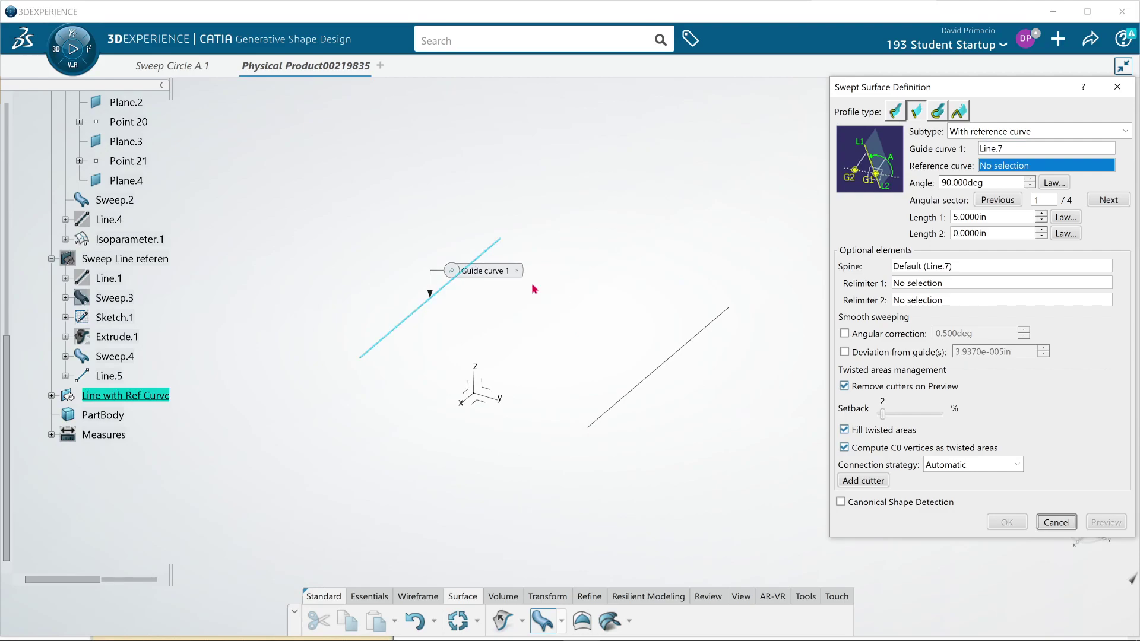
{"action": "left_click", "coordinate": [699, 334]}
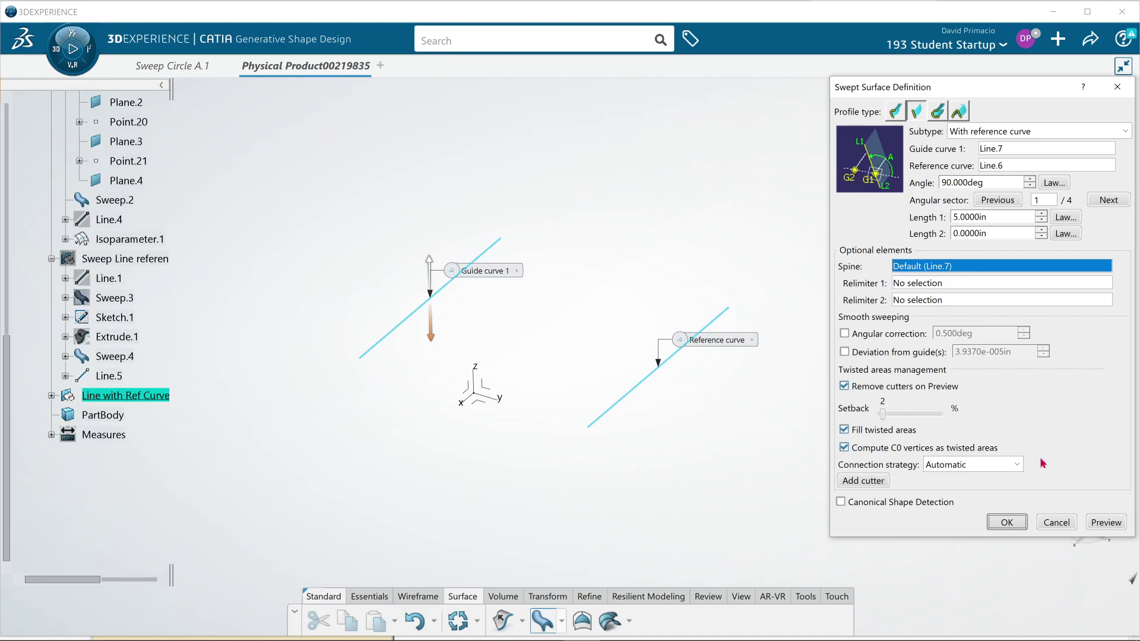
{"action": "left_click", "coordinate": [1107, 523]}
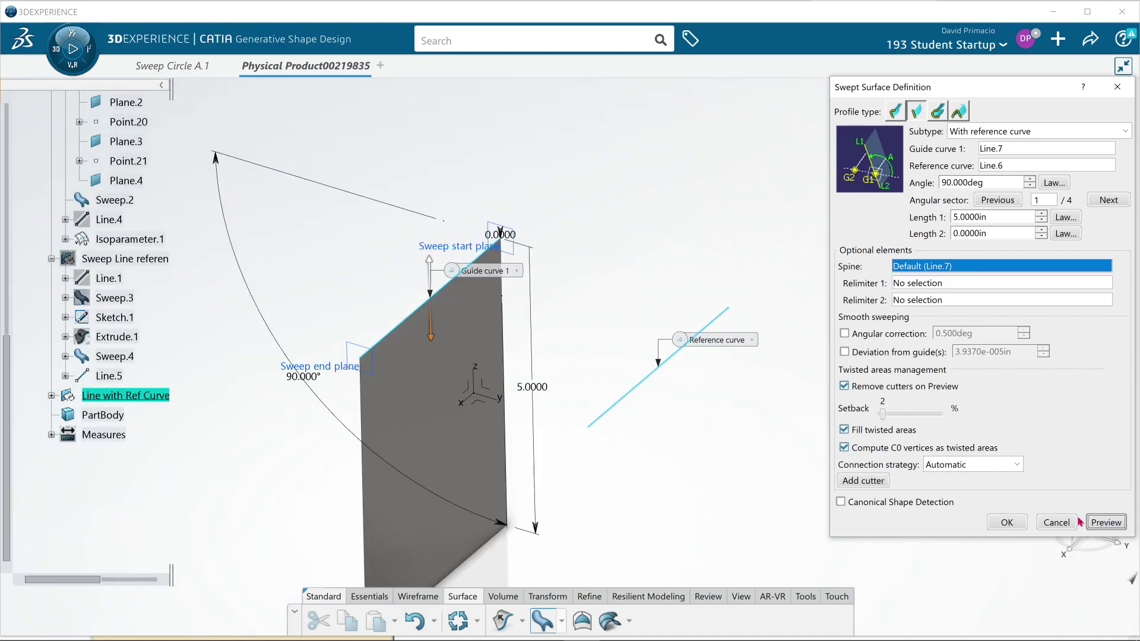
{"action": "middle_click_drag", "start_coordinate": [525, 458], "coordinate": [545, 426]}
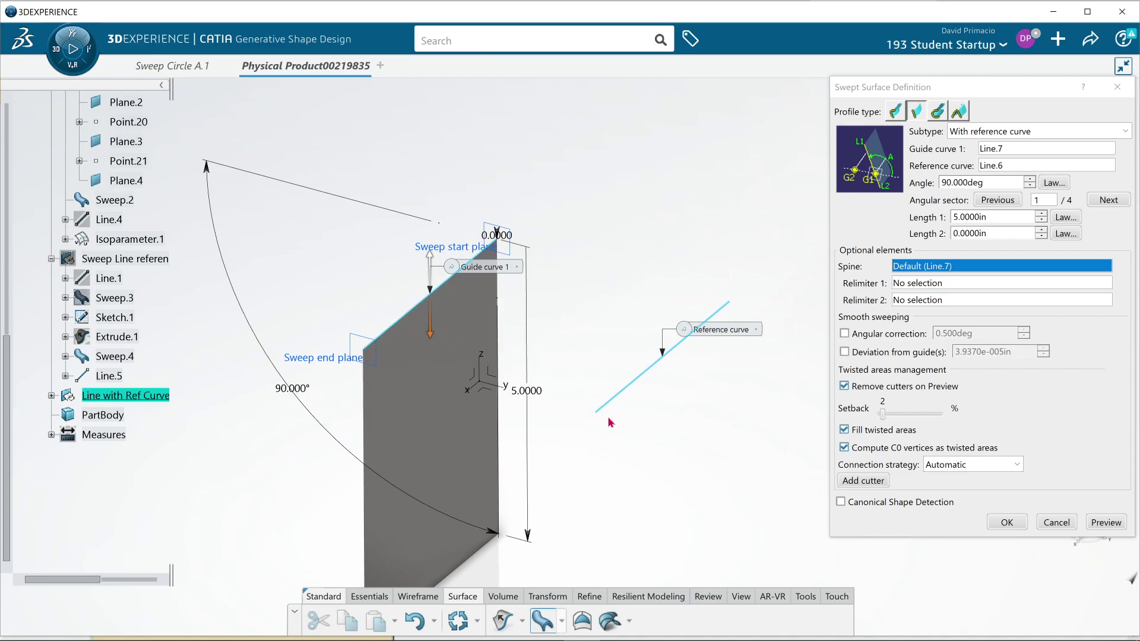
{"action": "left_click", "coordinate": [1058, 529]}
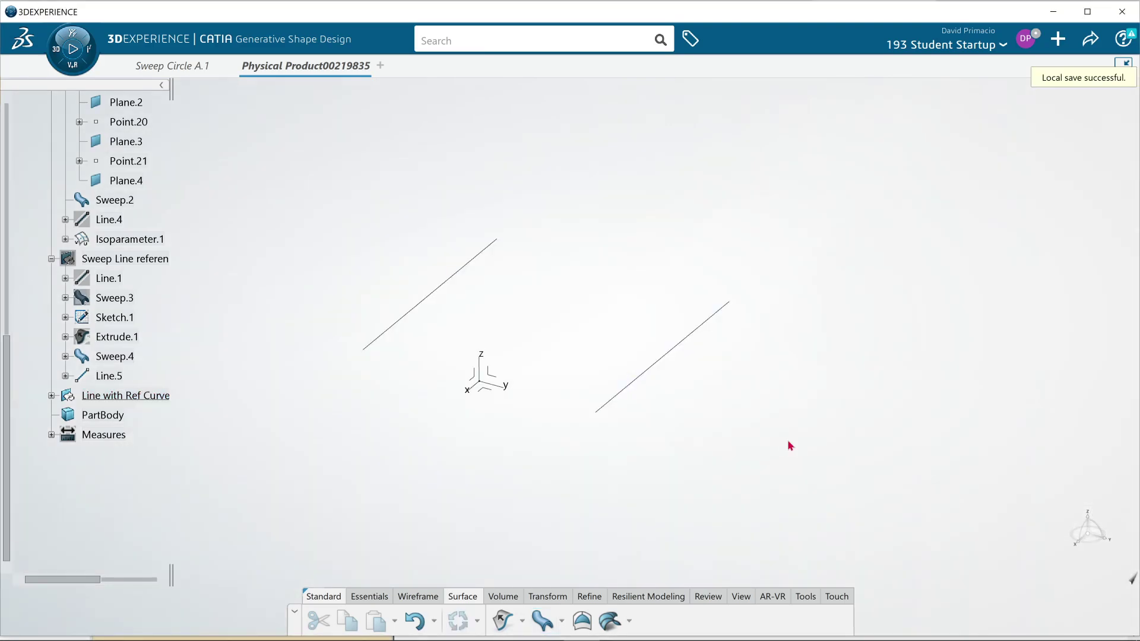
Define a line-type sweep with reference curve, using Line.6 as guide curve, Line.7 as reference curve and a 45-degree angle, and preview it.
{"action": "left_click", "coordinate": [544, 620]}
{"action": "left_click", "coordinate": [673, 356]}
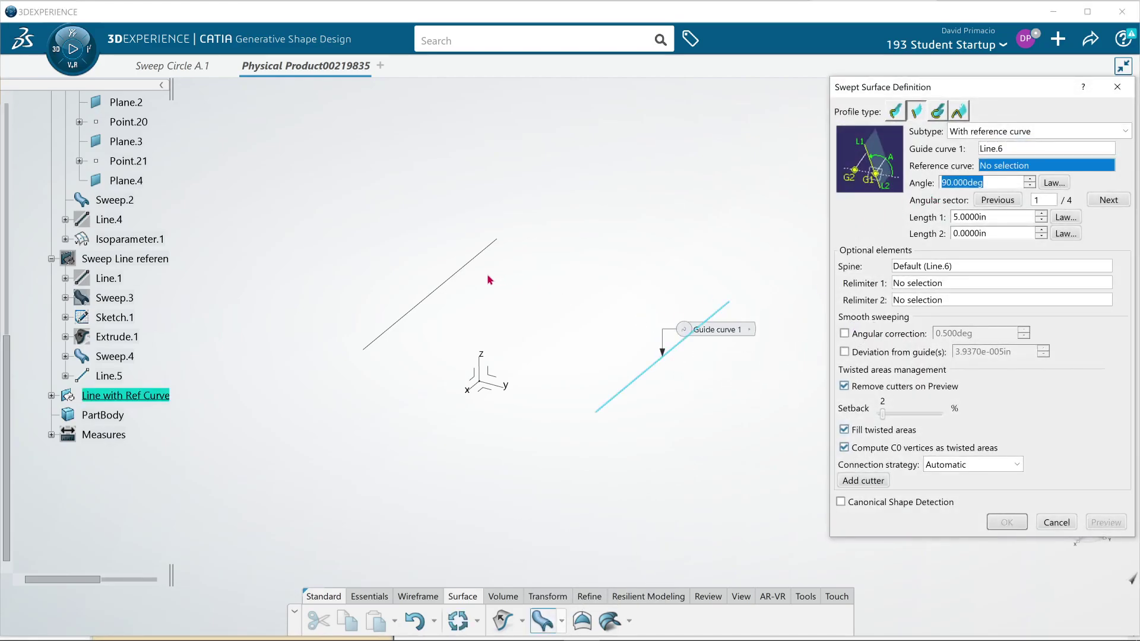
{"action": "left_click", "coordinate": [465, 266]}
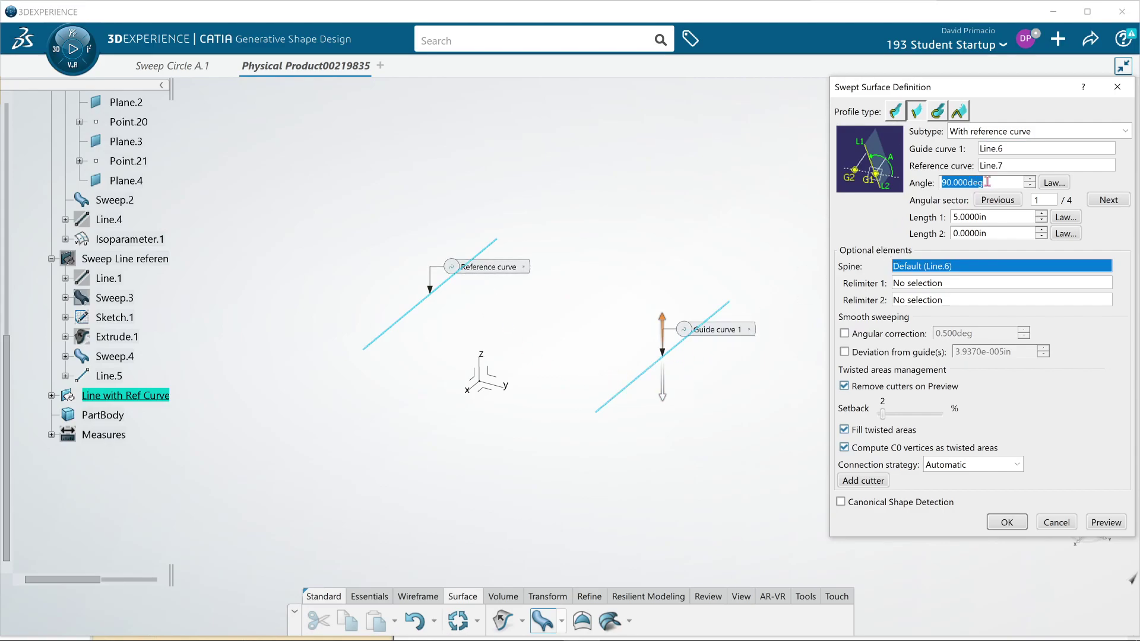
{"action": "type", "text": "45"}
{"action": "left_click", "coordinate": [1101, 528]}
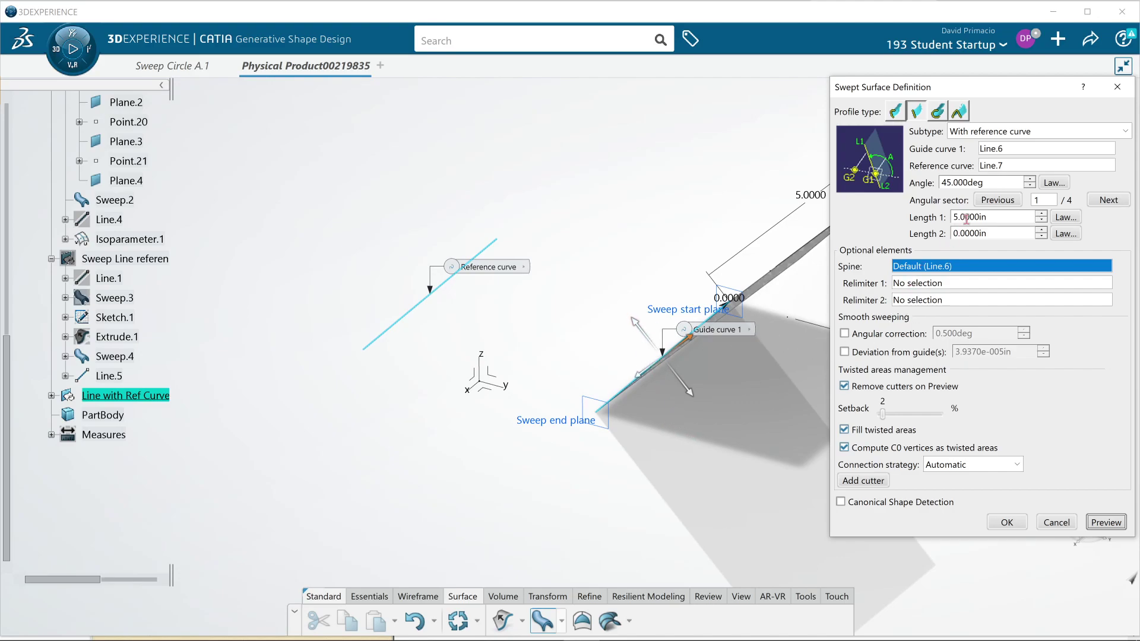
{"action": "middle_click_drag", "start_coordinate": [730, 431], "coordinate": [687, 433]}
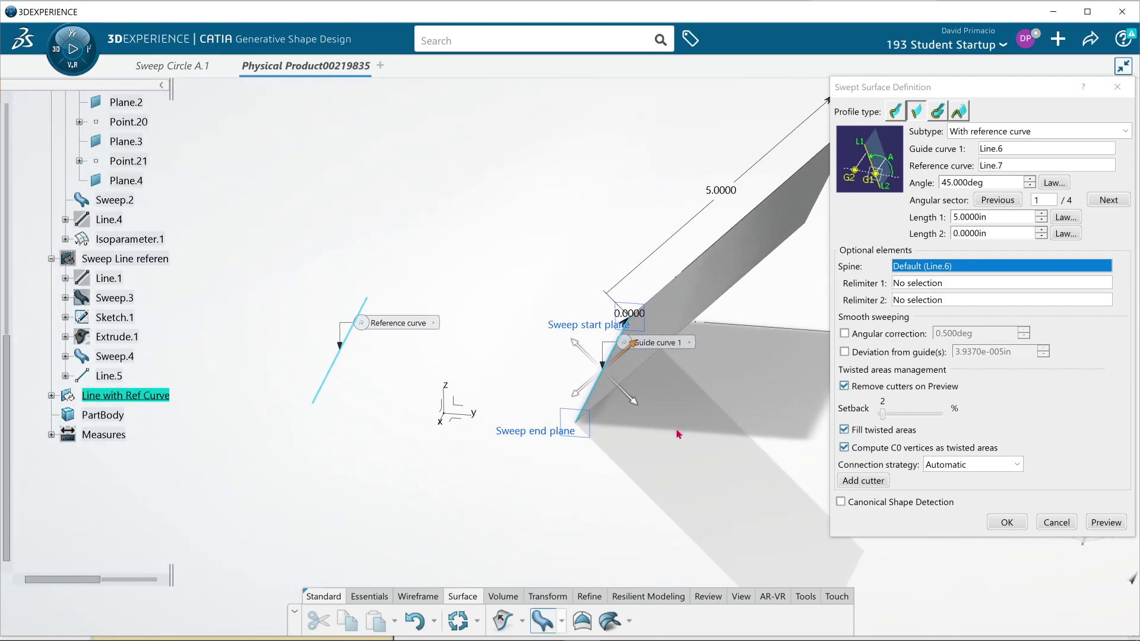
Set the sweep's Length 1 to 2 in and preview the shortened surface.
{"action": "double_click", "coordinate": [976, 219]}
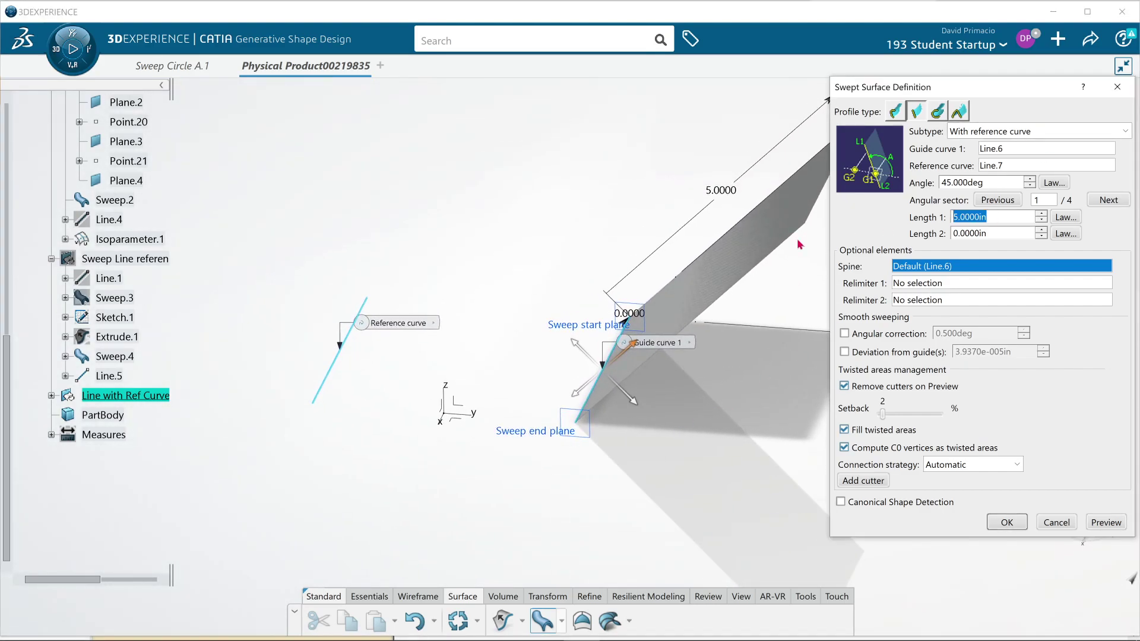
{"action": "type", "text": "2"}
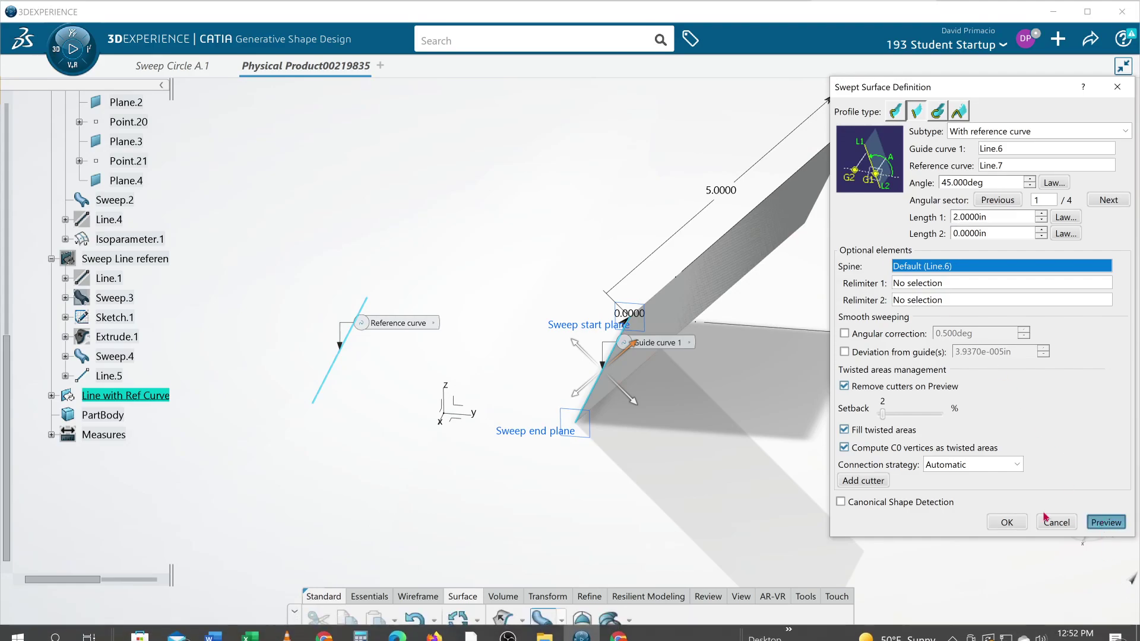
{"action": "left_click", "coordinate": [1105, 523]}
{"action": "middle_click_drag", "start_coordinate": [532, 381], "coordinate": [543, 401]}
{"action": "middle_click_drag", "start_coordinate": [597, 508], "coordinate": [648, 527]}
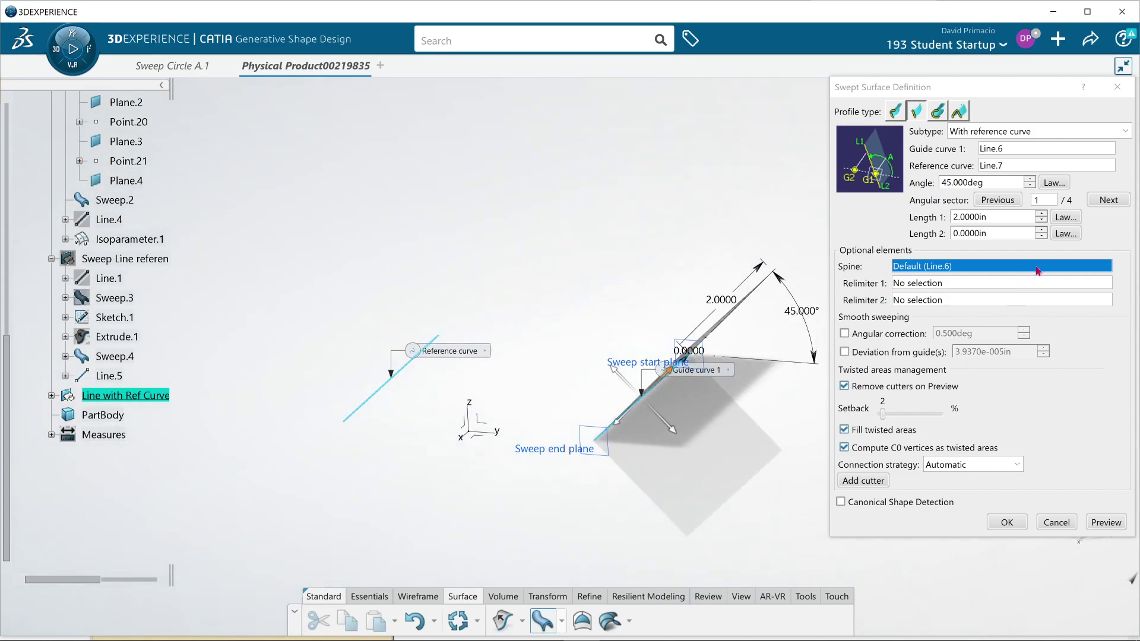
Cycle through all four angular sectors of the sweep, previewing each solution, and return to sector 1.
{"action": "left_click", "coordinate": [1109, 200]}
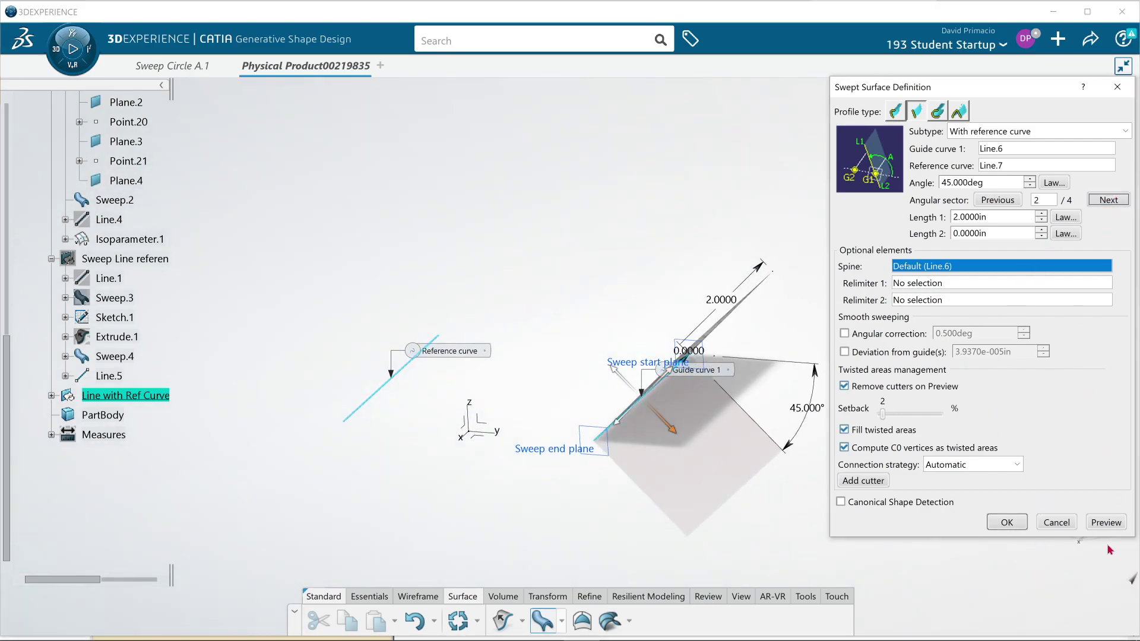
{"action": "left_click", "coordinate": [1121, 529]}
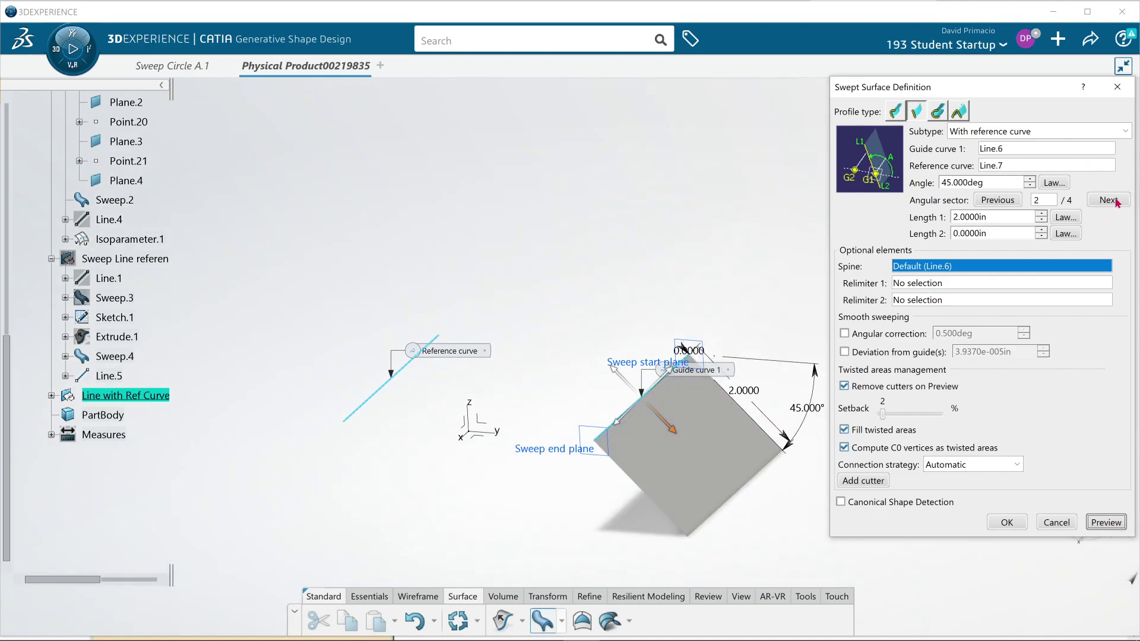
{"action": "left_click", "coordinate": [1115, 201]}
{"action": "left_click", "coordinate": [1109, 526]}
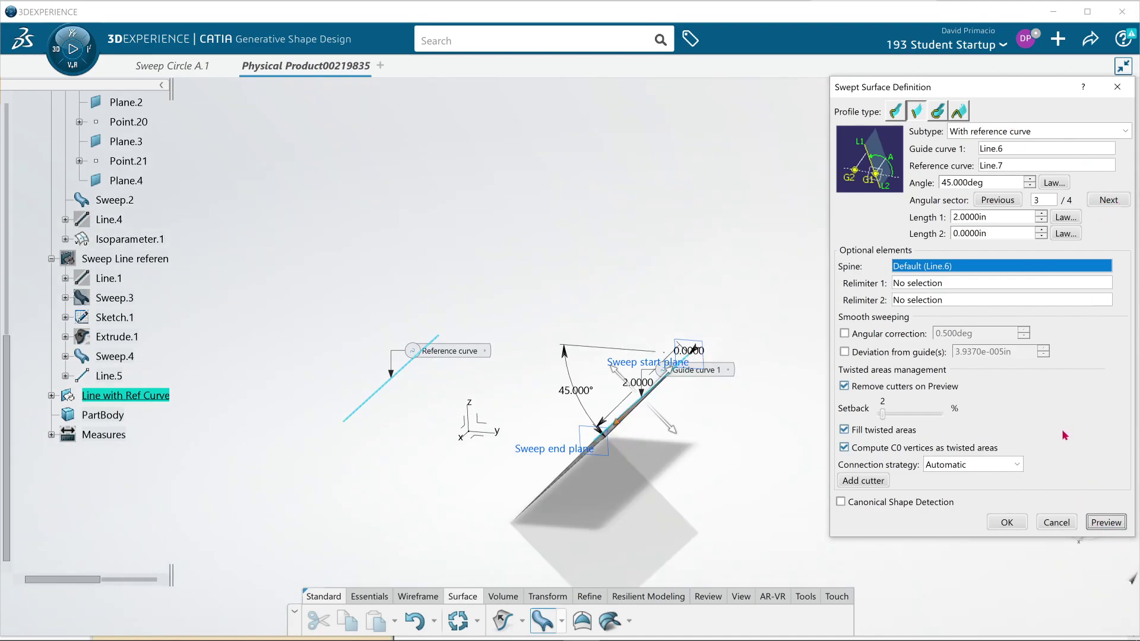
{"action": "left_click", "coordinate": [1111, 201]}
{"action": "left_click", "coordinate": [1119, 523]}
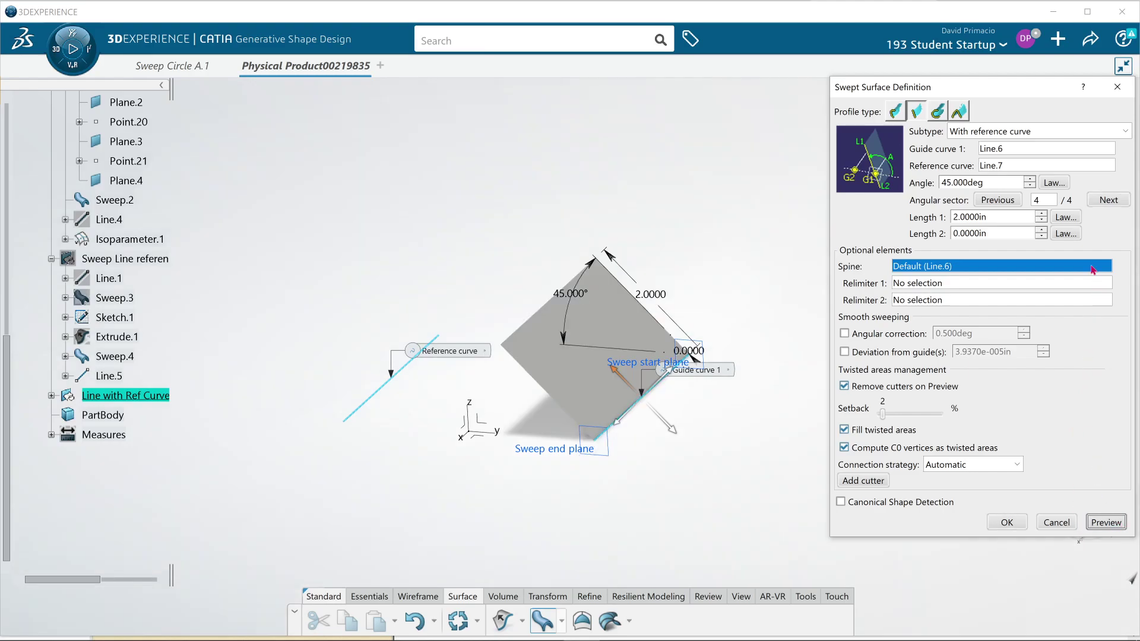
{"action": "left_click", "coordinate": [1109, 201]}
{"action": "left_click", "coordinate": [1117, 526]}
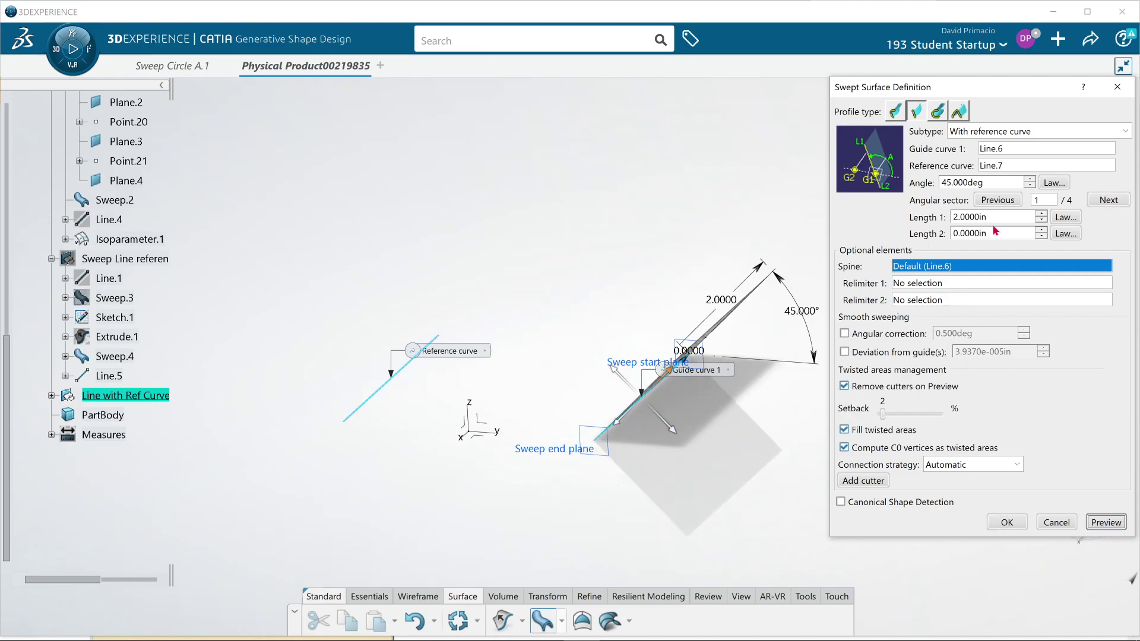
Set the sweep's Length 2 to 2 in and preview the surface on both sides of the guide curve.
{"action": "left_click_drag", "start_coordinate": [988, 236], "coordinate": [917, 238]}
{"action": "type", "text": "2"}
{"action": "left_click", "coordinate": [1106, 522]}
{"action": "middle_click_drag", "start_coordinate": [582, 469], "coordinate": [552, 456]}
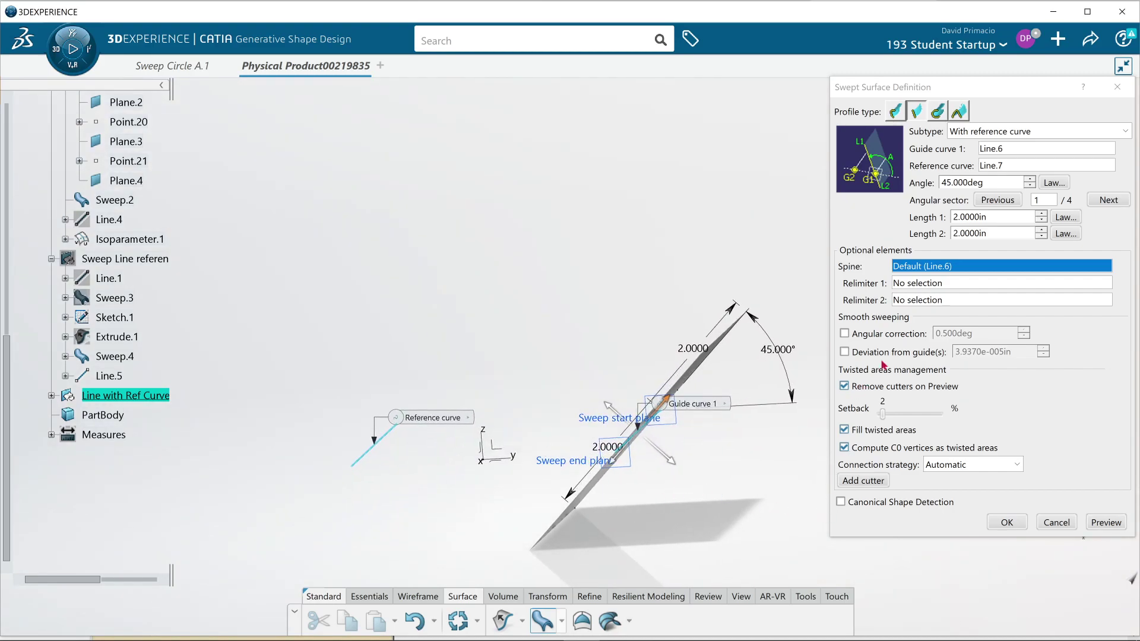
Reset the sweep's Length 2 to 0 in and create the swept surface.
{"action": "double_click", "coordinate": [999, 235]}
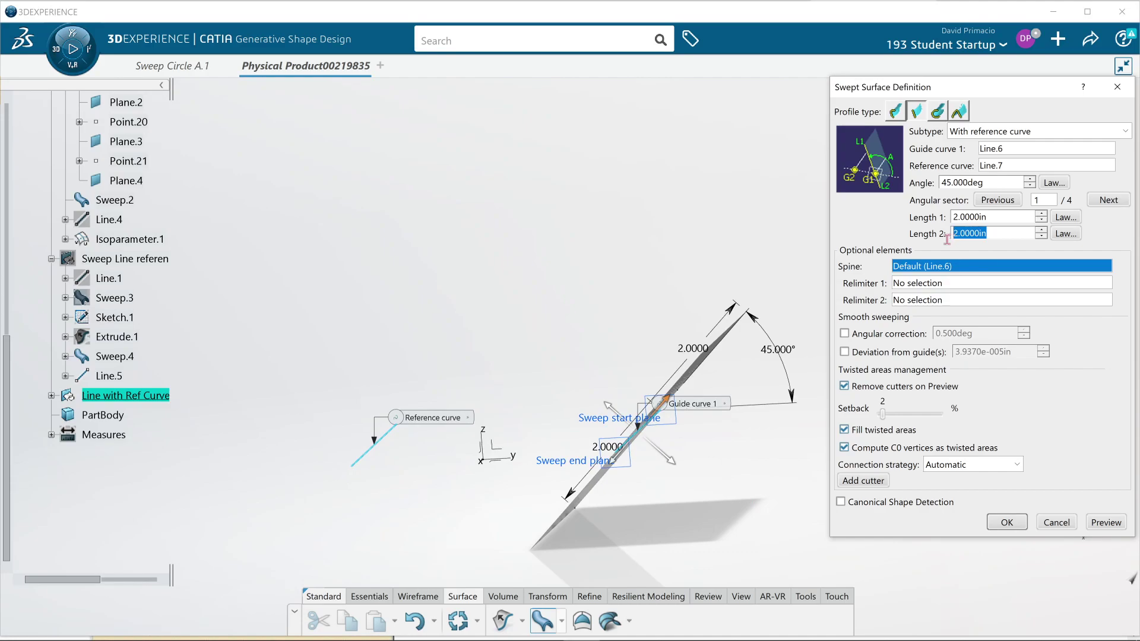
{"action": "type", "text": "0"}
{"action": "key", "text": "Return"}
{"action": "middle_click_drag", "start_coordinate": [638, 517], "coordinate": [664, 539]}
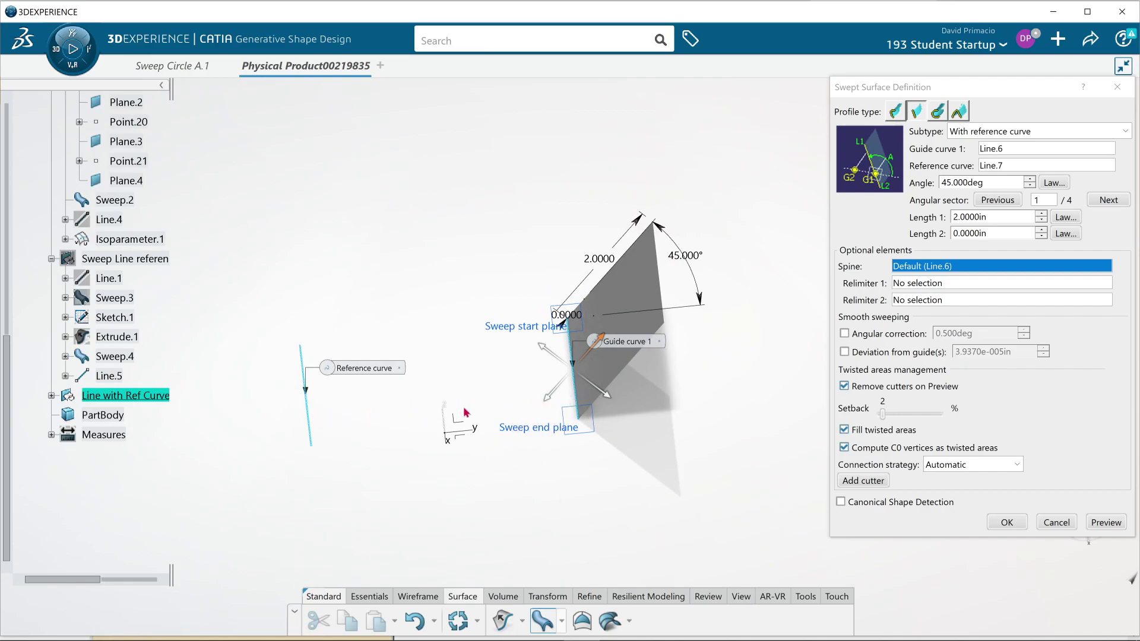
{"action": "middle_click_drag", "start_coordinate": [489, 524], "coordinate": [426, 445]}
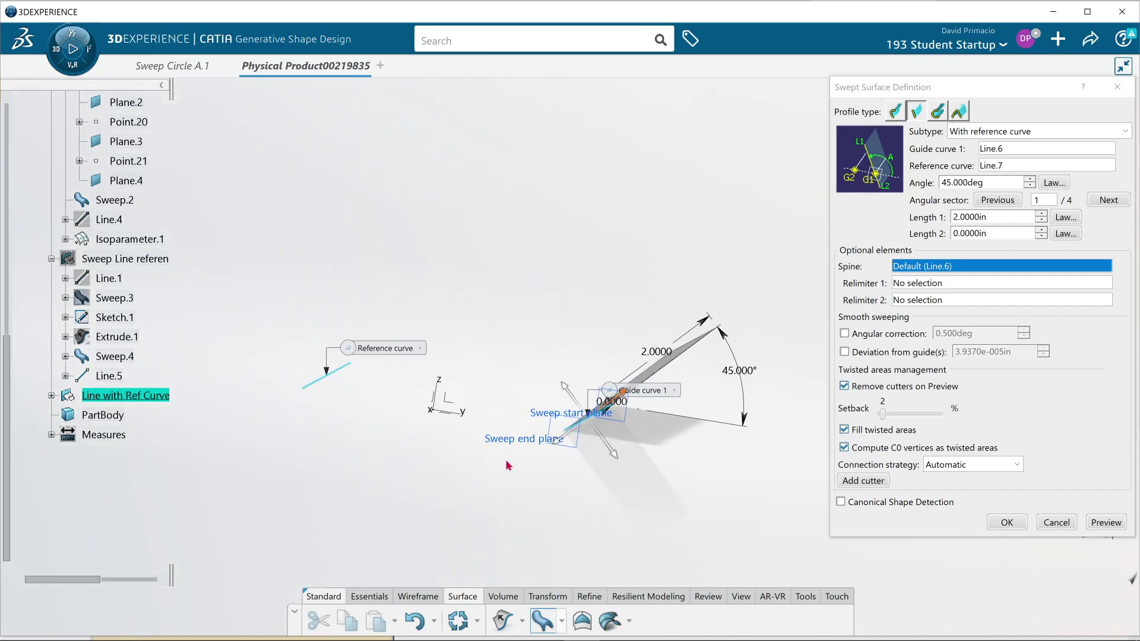
{"action": "left_click", "coordinate": [1007, 523]}
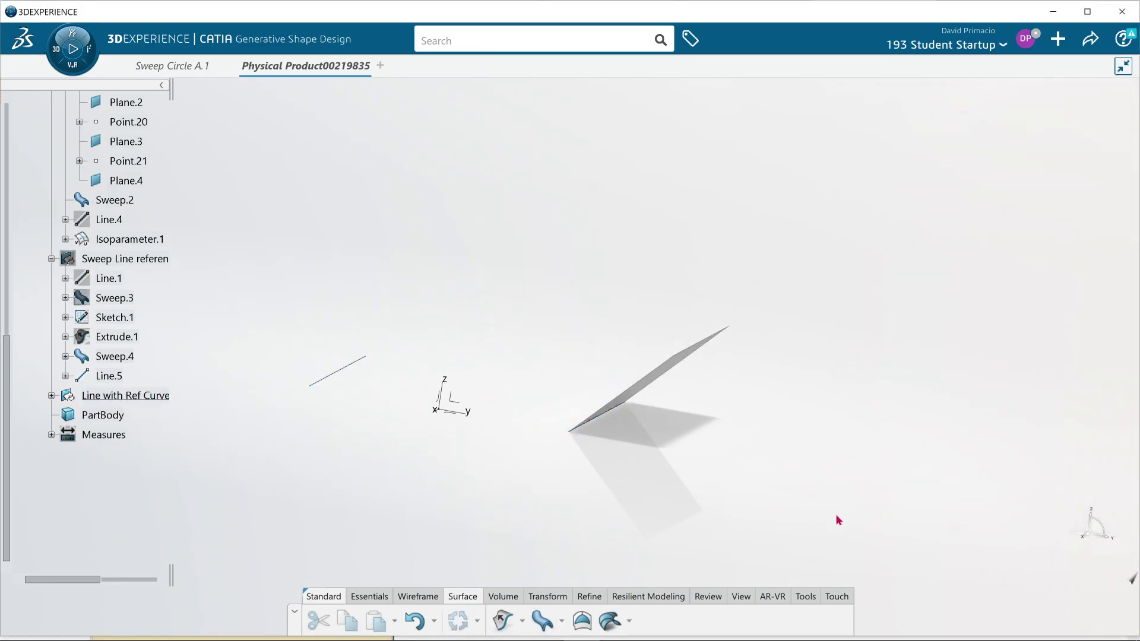
Hide the new swept surface so only the two lines are displayed.
{"action": "middle_click_drag", "start_coordinate": [652, 541], "coordinate": [642, 428]}
{"action": "right_click", "coordinate": [631, 381]}
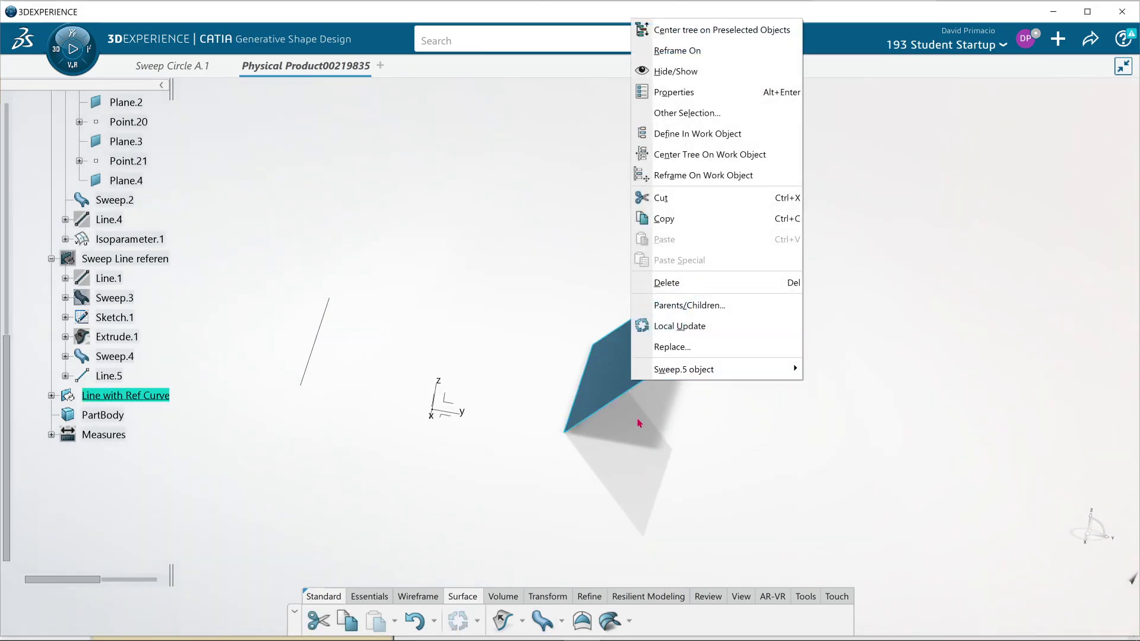
{"action": "left_click", "coordinate": [688, 72]}
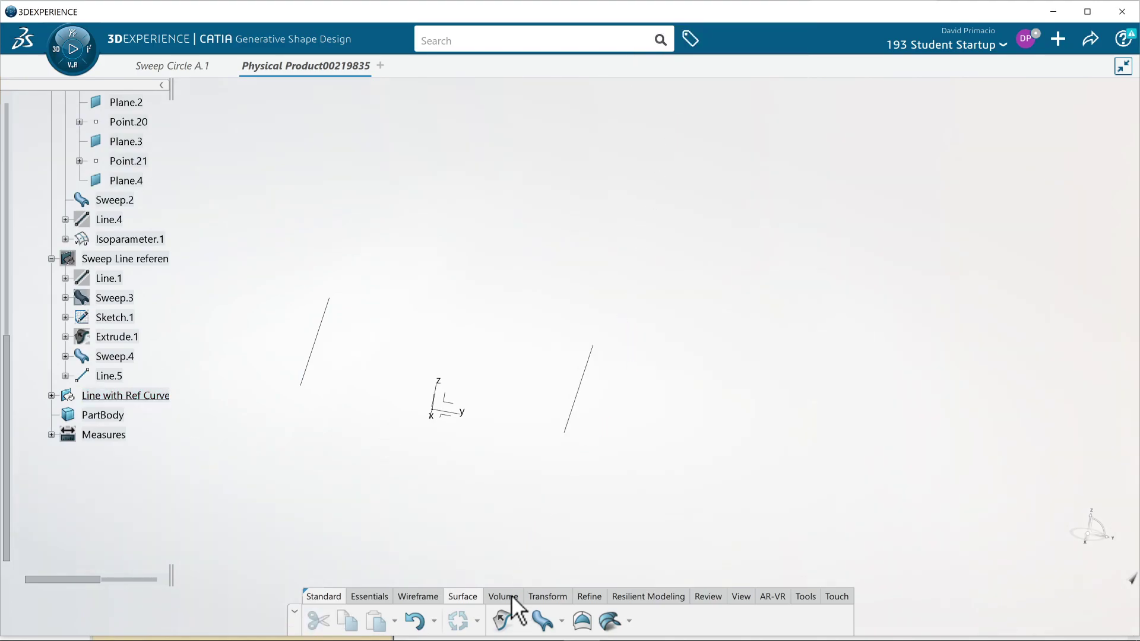
Try a line sweep with reference surface, using Line.6 as guide curve, the XY plane as reference and angular sector 3.
{"action": "left_click", "coordinate": [542, 621]}
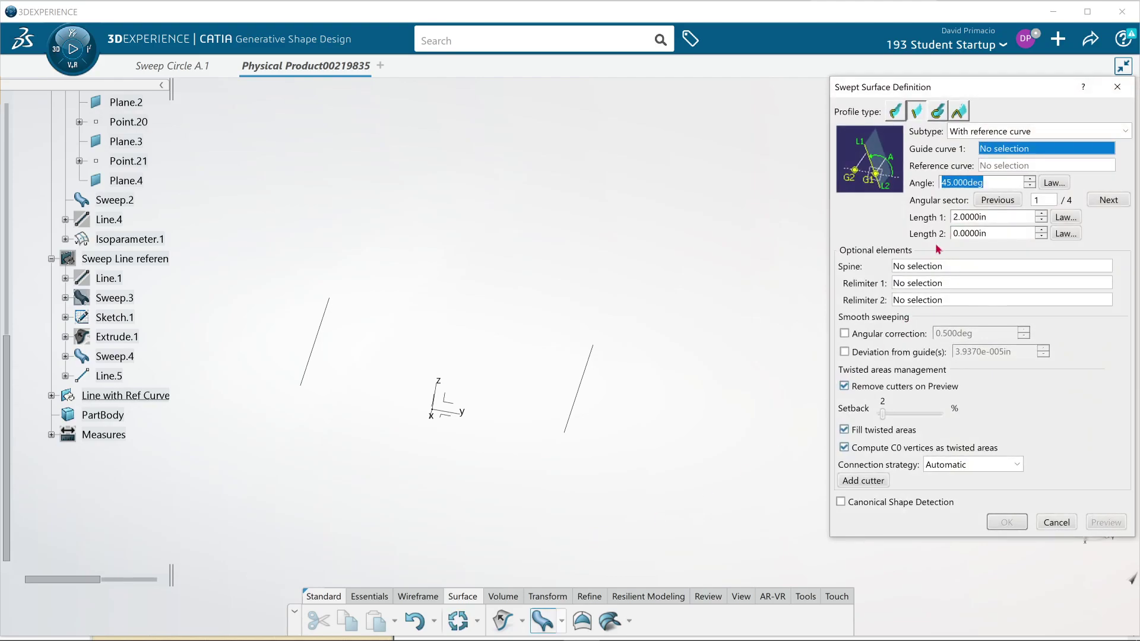
{"action": "left_click", "coordinate": [980, 132]}
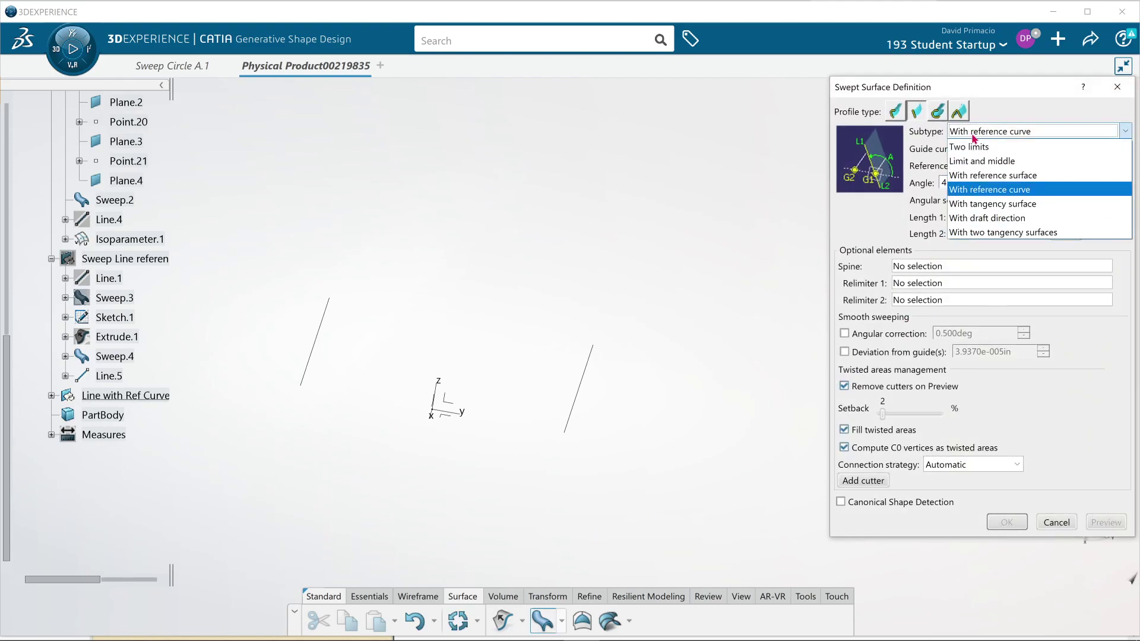
{"action": "left_click", "coordinate": [983, 177]}
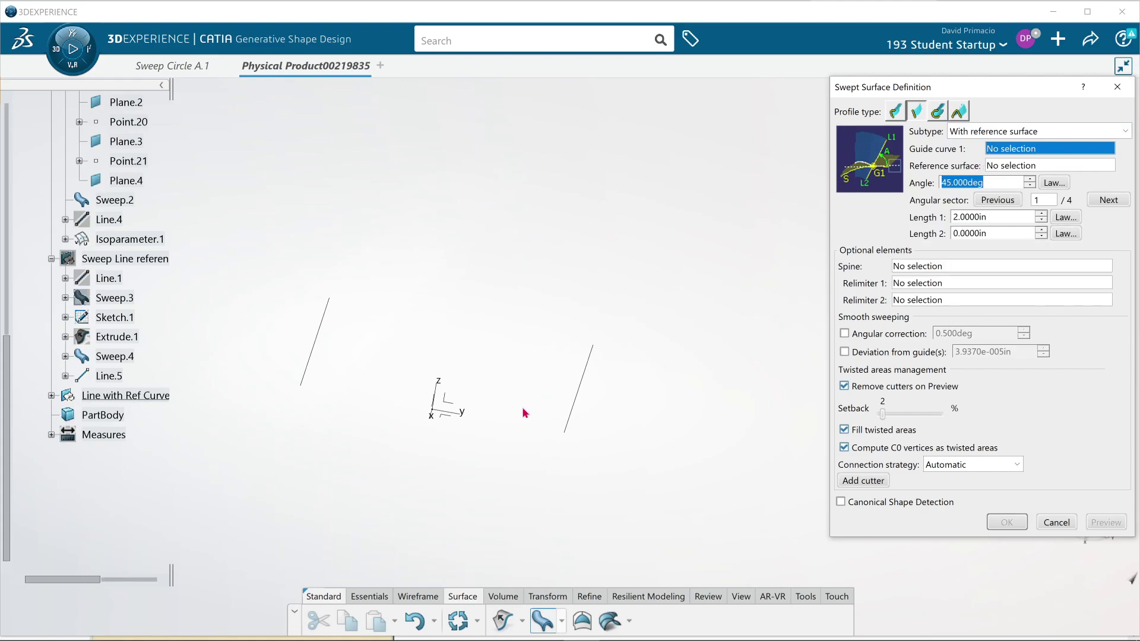
{"action": "left_click", "coordinate": [580, 393]}
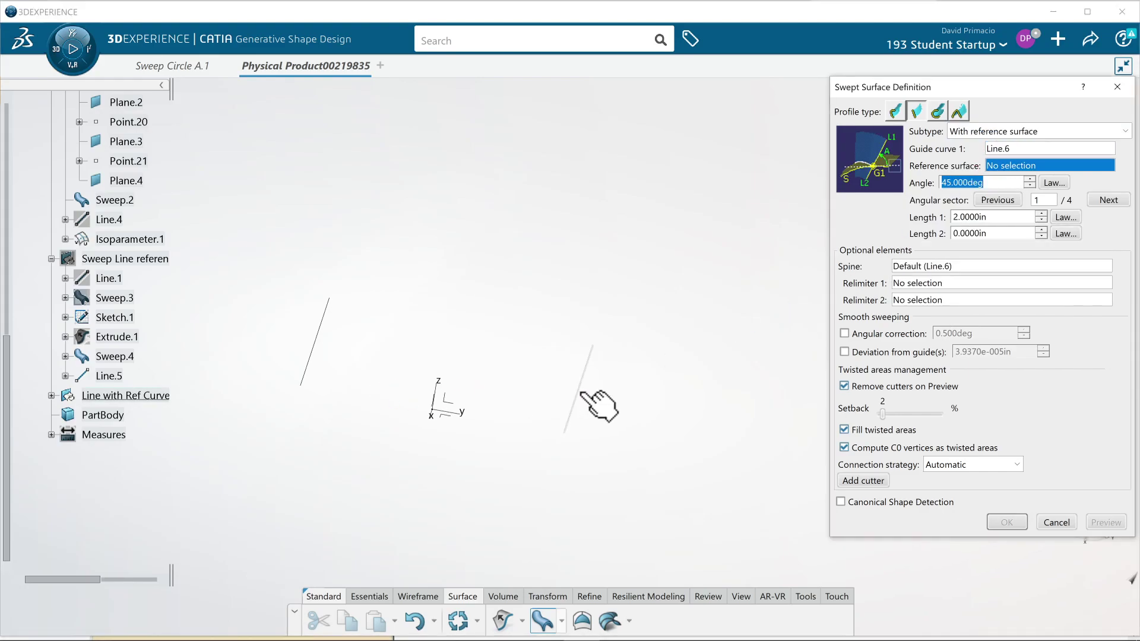
{"action": "left_click", "coordinate": [446, 420]}
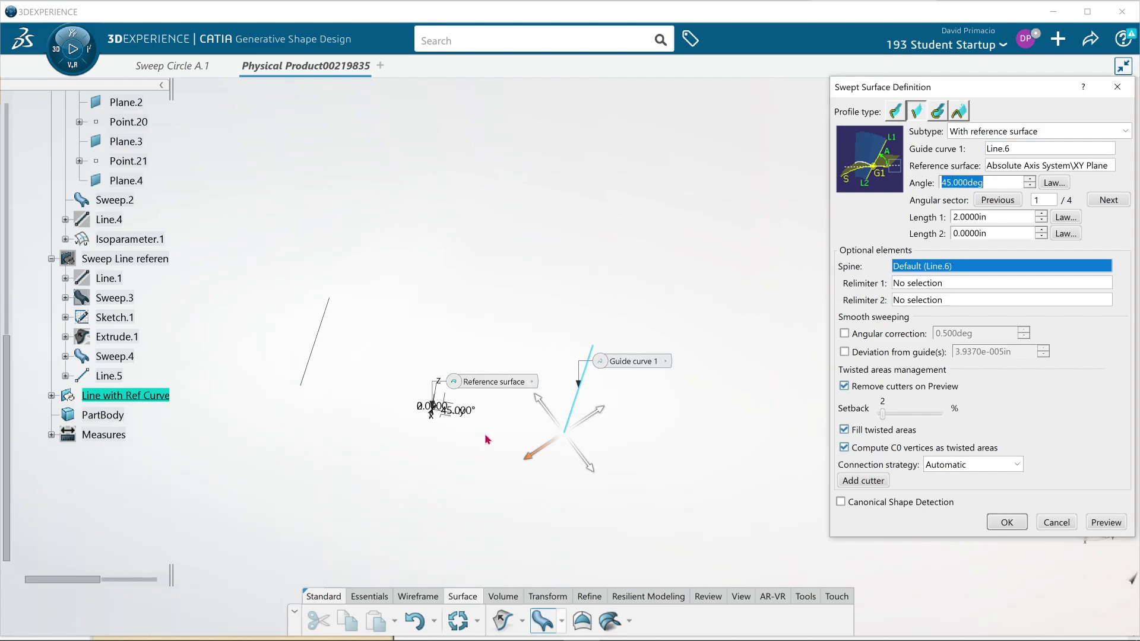
{"action": "left_click", "coordinate": [595, 416]}
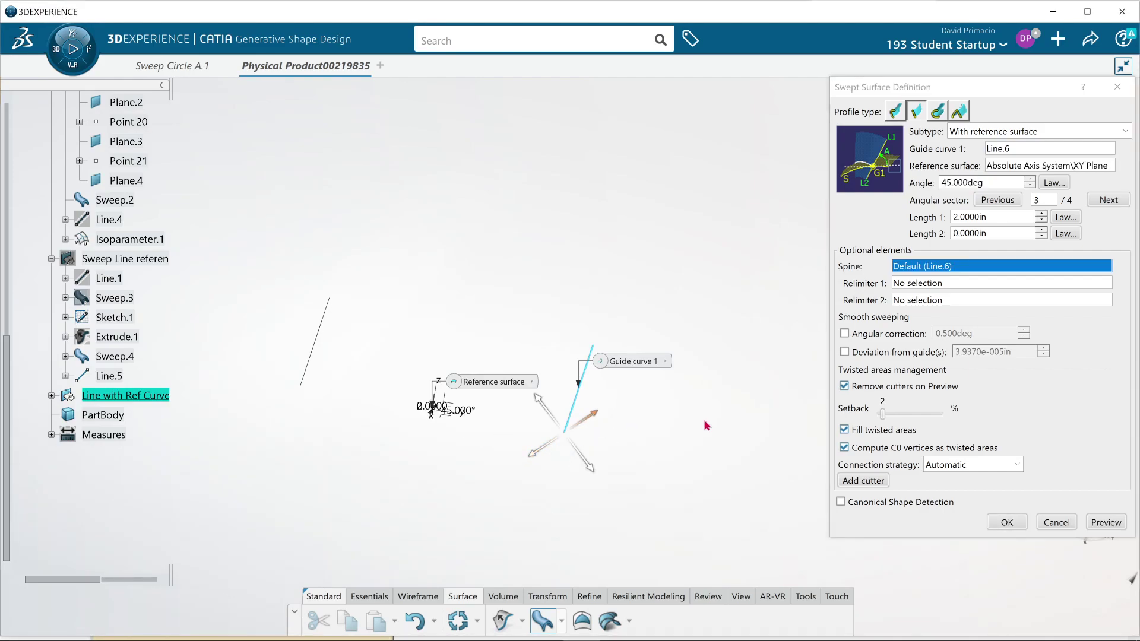
{"action": "left_click", "coordinate": [1097, 525]}
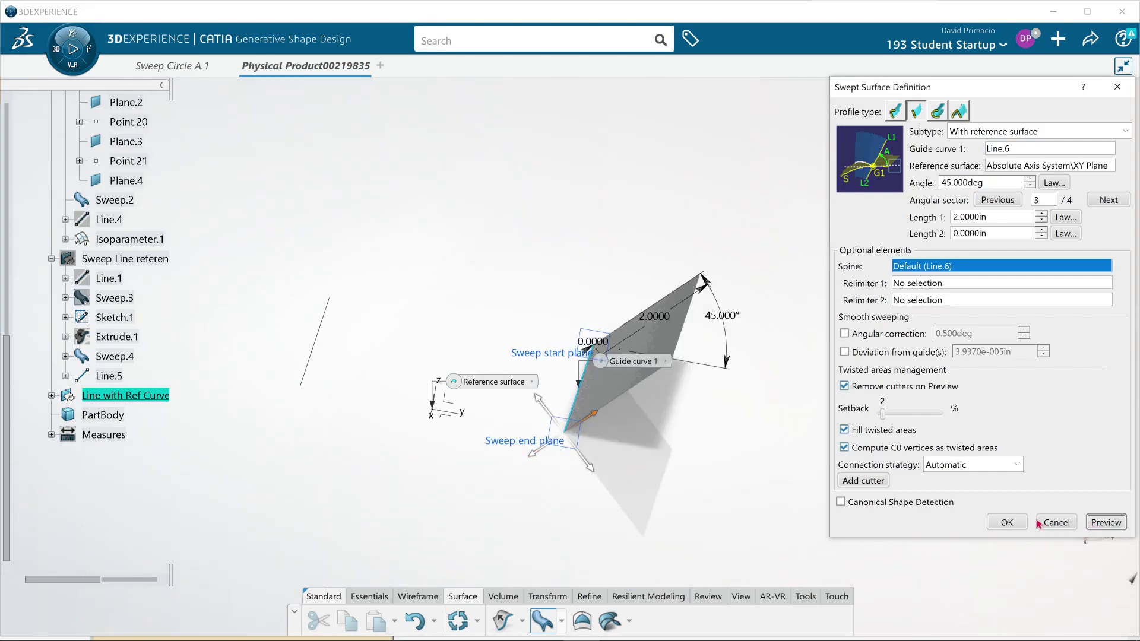
{"action": "middle_click_drag", "start_coordinate": [649, 491], "coordinate": [606, 453]}
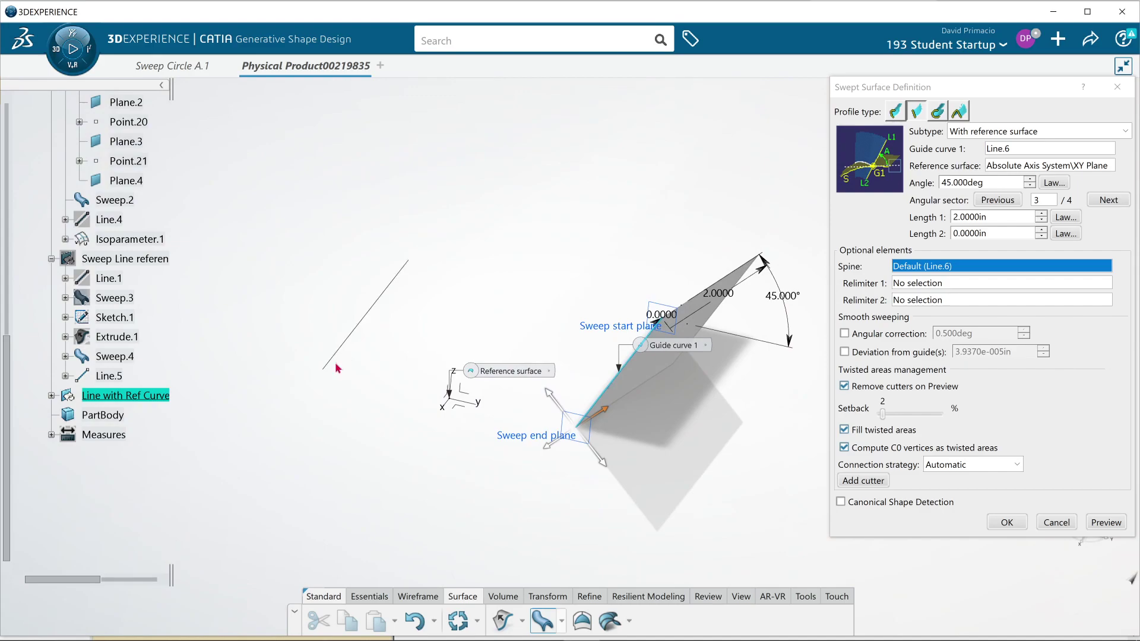
{"action": "left_click", "coordinate": [1056, 524]}
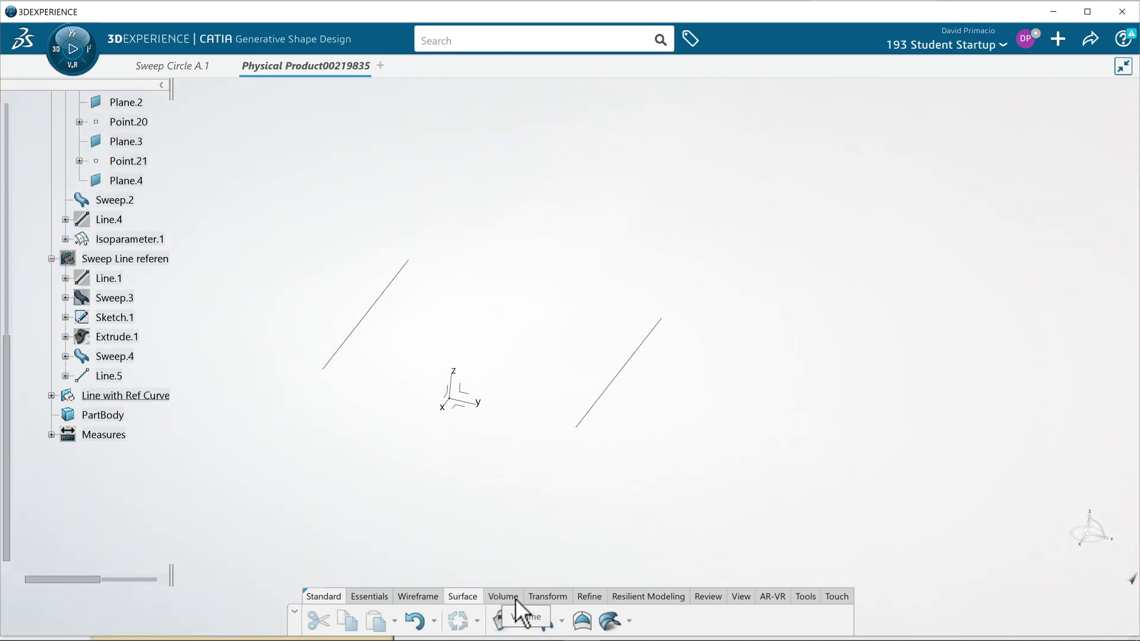
Create a plane through Line.6 and Line.7, placing its symbol between the two lines.
{"action": "left_click", "coordinate": [407, 598]}
{"action": "left_click", "coordinate": [600, 622]}
{"action": "left_click", "coordinate": [603, 406]}
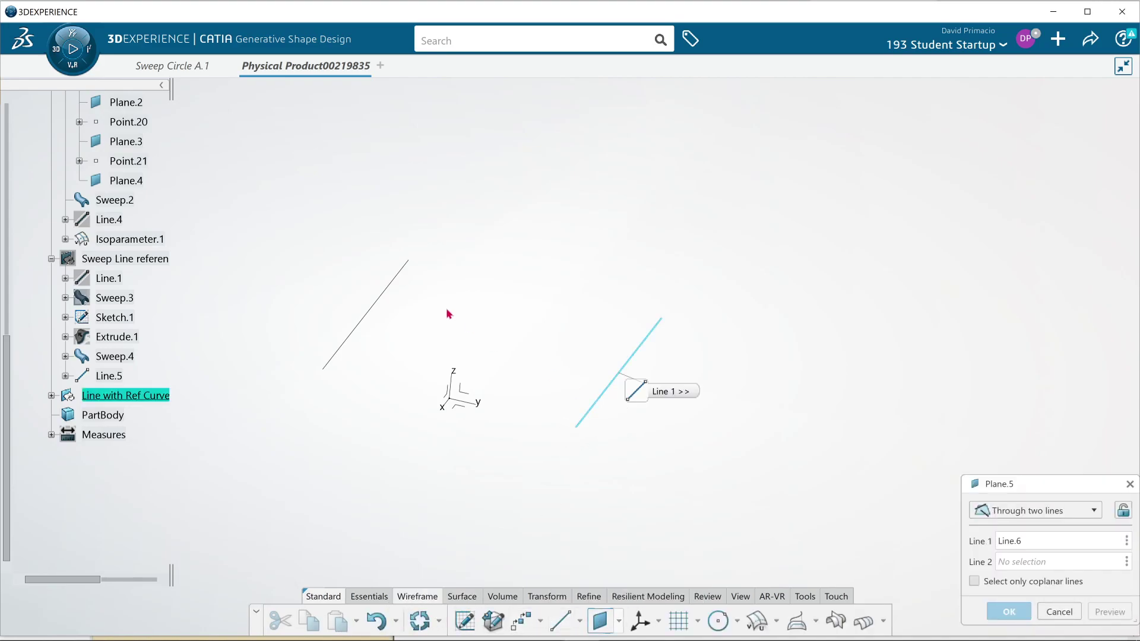
{"action": "left_click", "coordinate": [387, 298]}
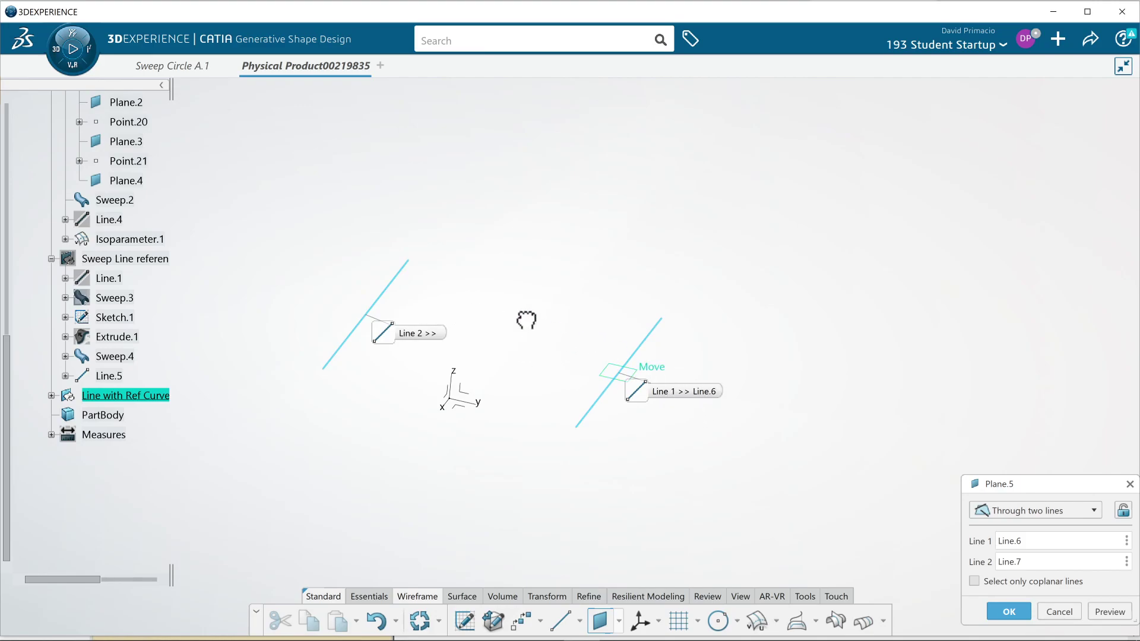
{"action": "left_click_drag", "start_coordinate": [670, 379], "coordinate": [612, 349]}
{"action": "left_click_drag", "start_coordinate": [517, 325], "coordinate": [533, 339]}
{"action": "left_click", "coordinate": [1014, 612]}
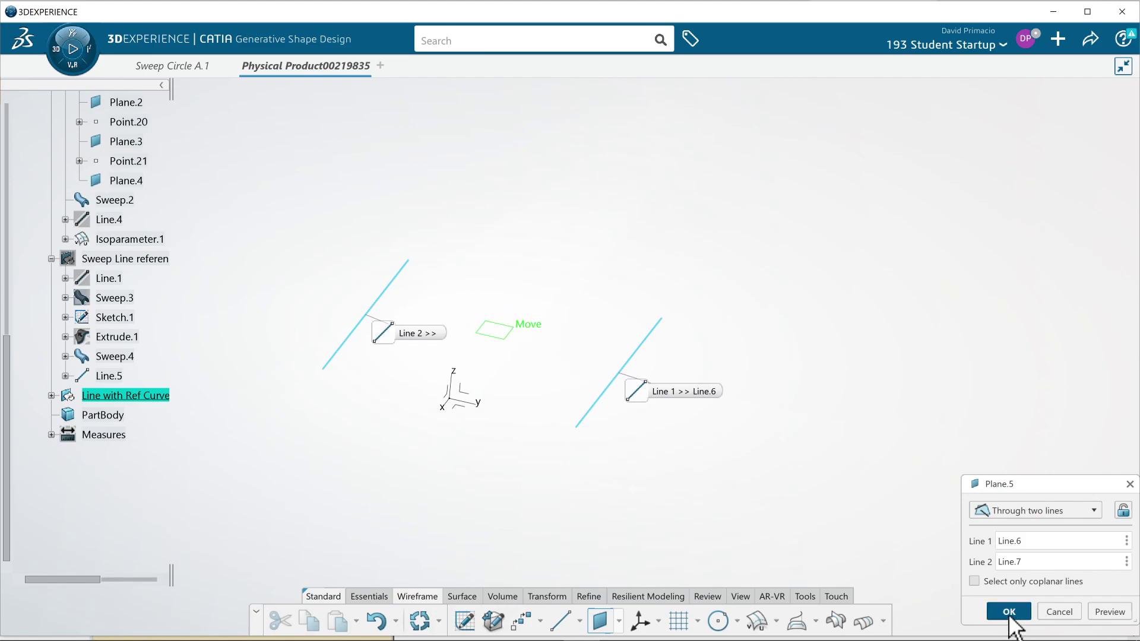
Set up a line sweep with reference surface, using Line.6 as guide curve and the new plane as reference surface.
{"action": "left_click", "coordinate": [464, 595]}
{"action": "left_click", "coordinate": [542, 621]}
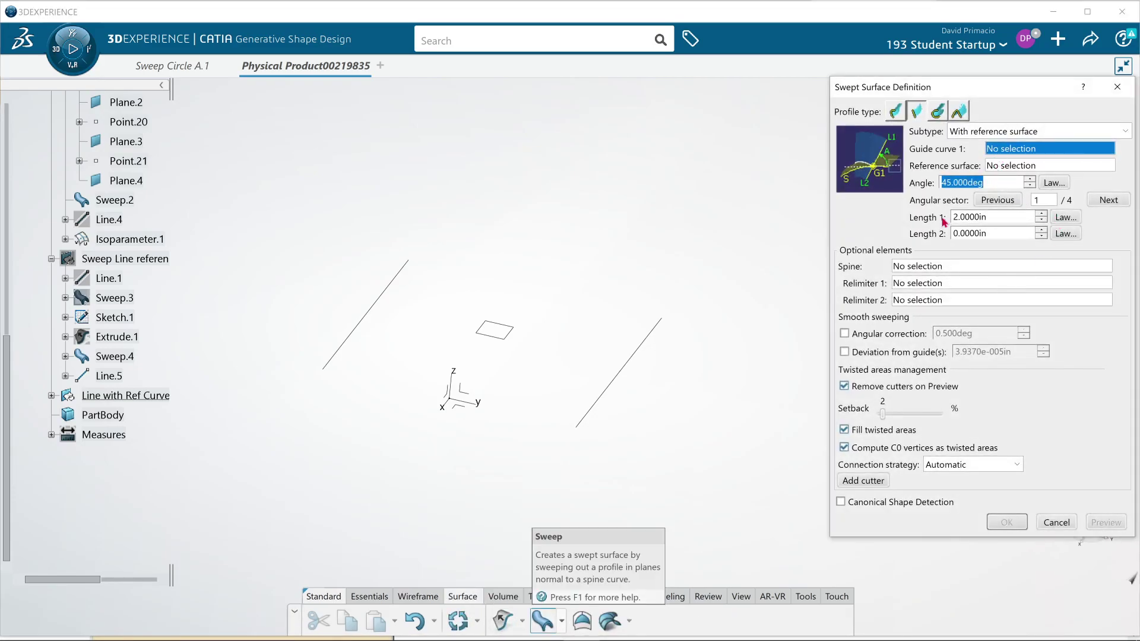
{"action": "left_click", "coordinate": [618, 375]}
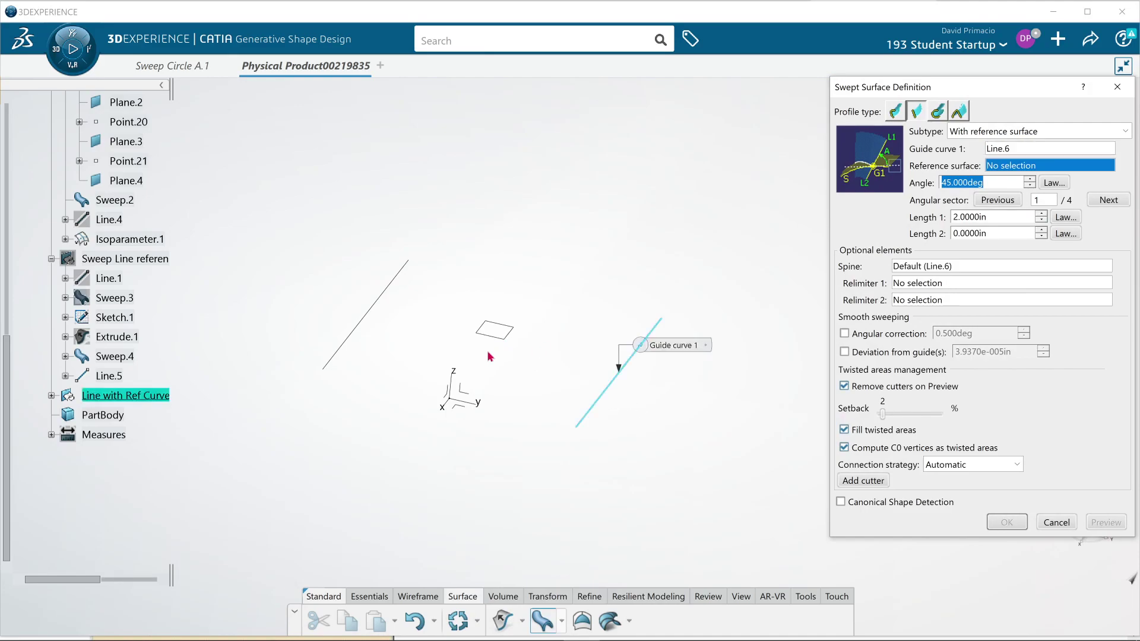
{"action": "left_click", "coordinate": [497, 332]}
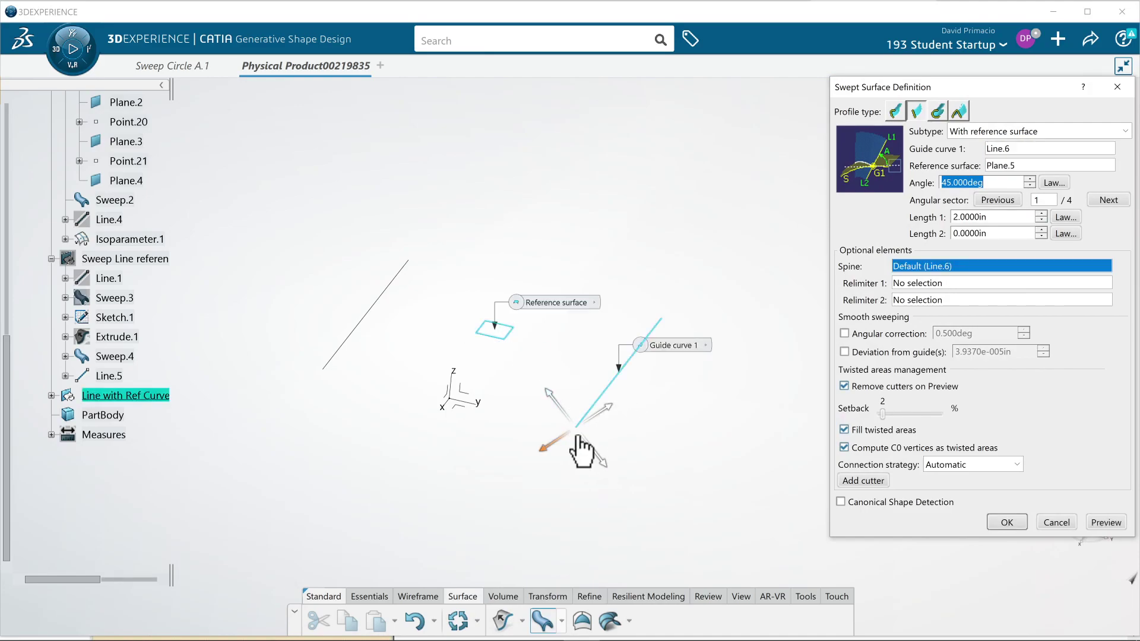
{"action": "middle_click_drag", "start_coordinate": [578, 517], "coordinate": [663, 408]}
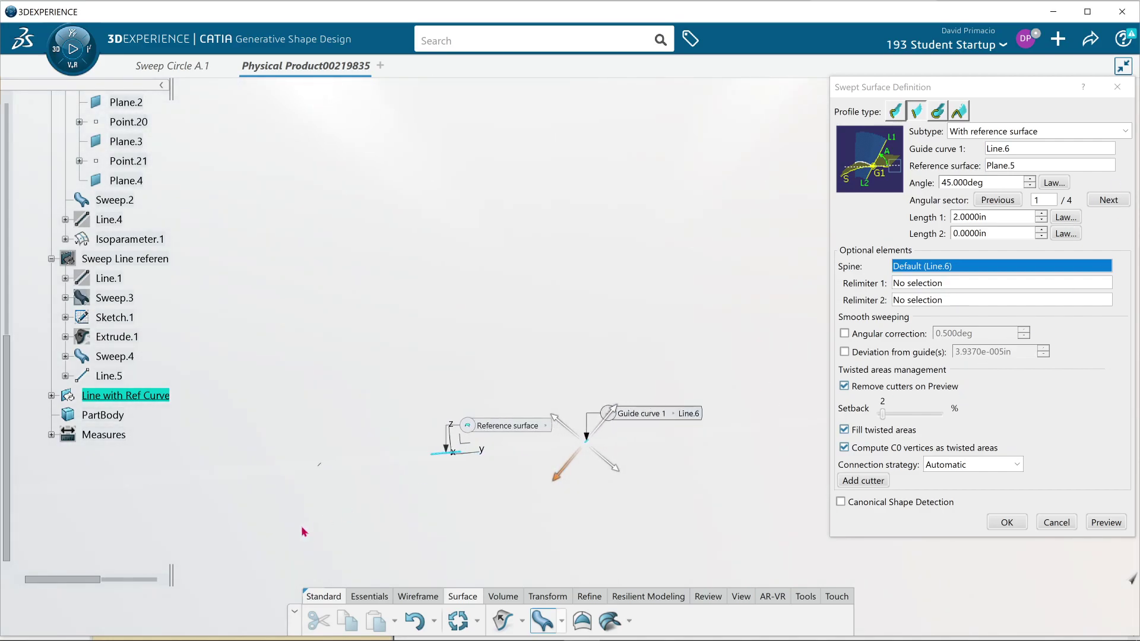
{"action": "middle_click_drag", "start_coordinate": [573, 504], "coordinate": [588, 481]}
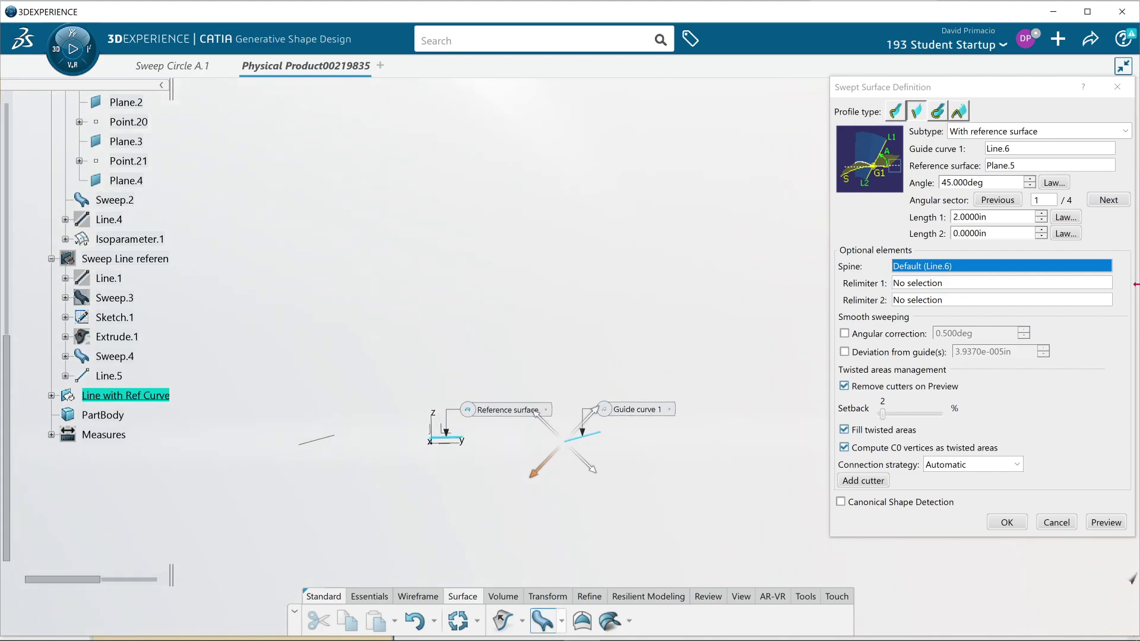
Cycle through the sweep's angular sectors to compare their directions, leaving sector 4 active.
{"action": "left_click", "coordinate": [1113, 202]}
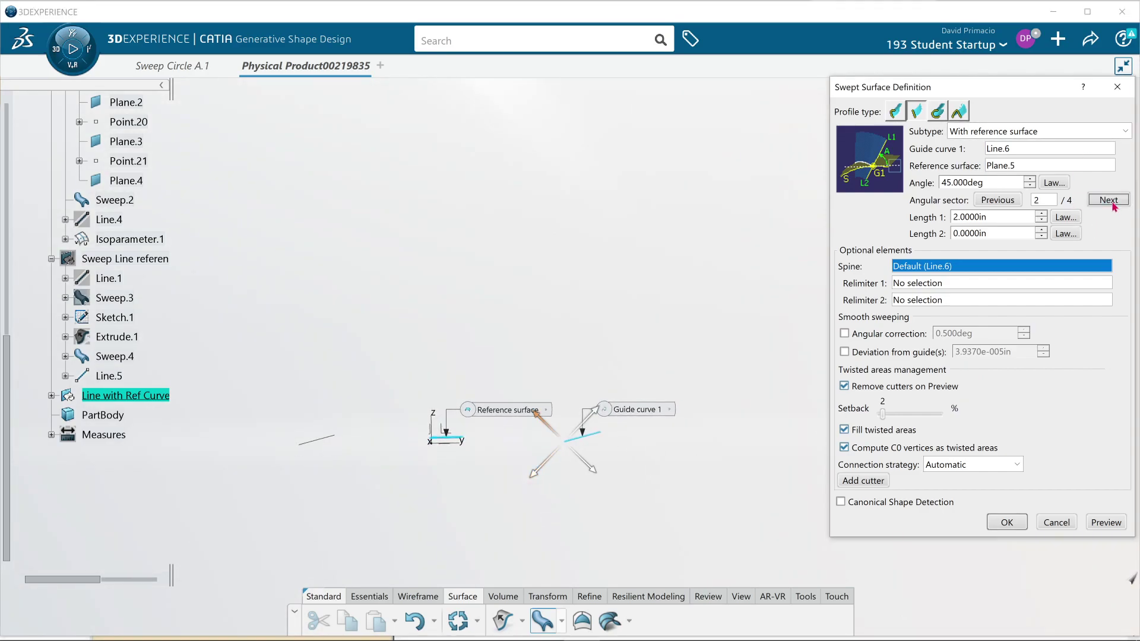
{"action": "left_click", "coordinate": [1109, 200]}
{"action": "left_click", "coordinate": [1109, 201]}
{"action": "left_click", "coordinate": [1112, 203]}
{"action": "left_click", "coordinate": [1111, 203]}
{"action": "left_click", "coordinate": [1109, 204]}
{"action": "middle_click_drag", "start_coordinate": [522, 484], "coordinate": [381, 389]}
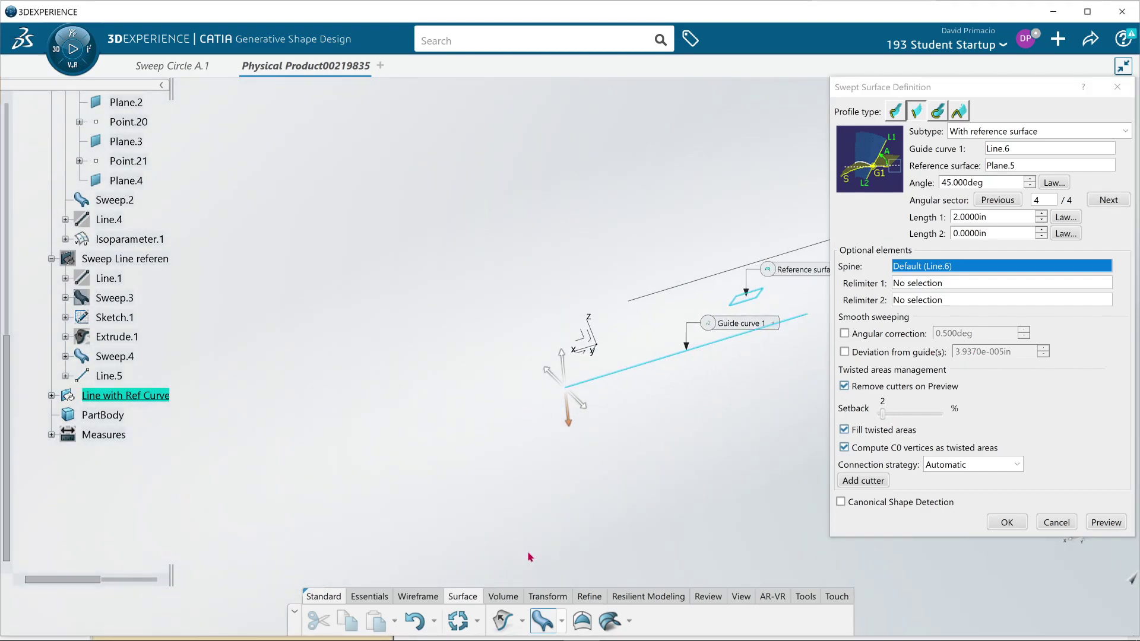
{"action": "middle_click_drag", "start_coordinate": [527, 368], "coordinate": [807, 376]}
{"action": "middle_click_drag", "start_coordinate": [631, 420], "coordinate": [663, 434]}
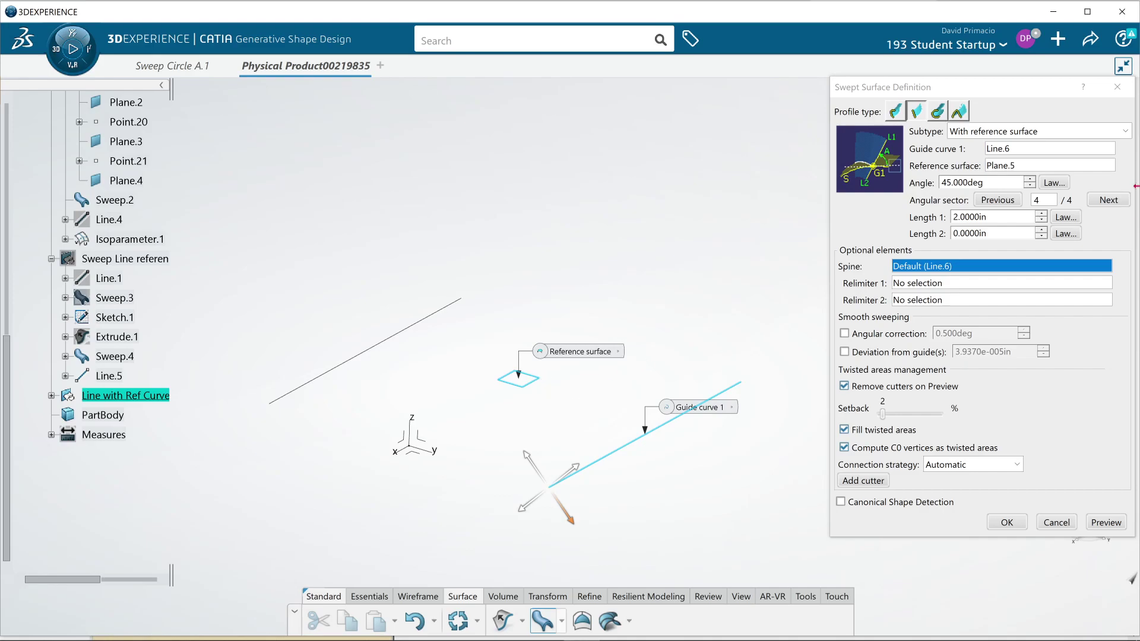
Set the sweep's angle to 0 degrees and preview the surface in sector 4.
{"action": "double_click", "coordinate": [999, 184]}
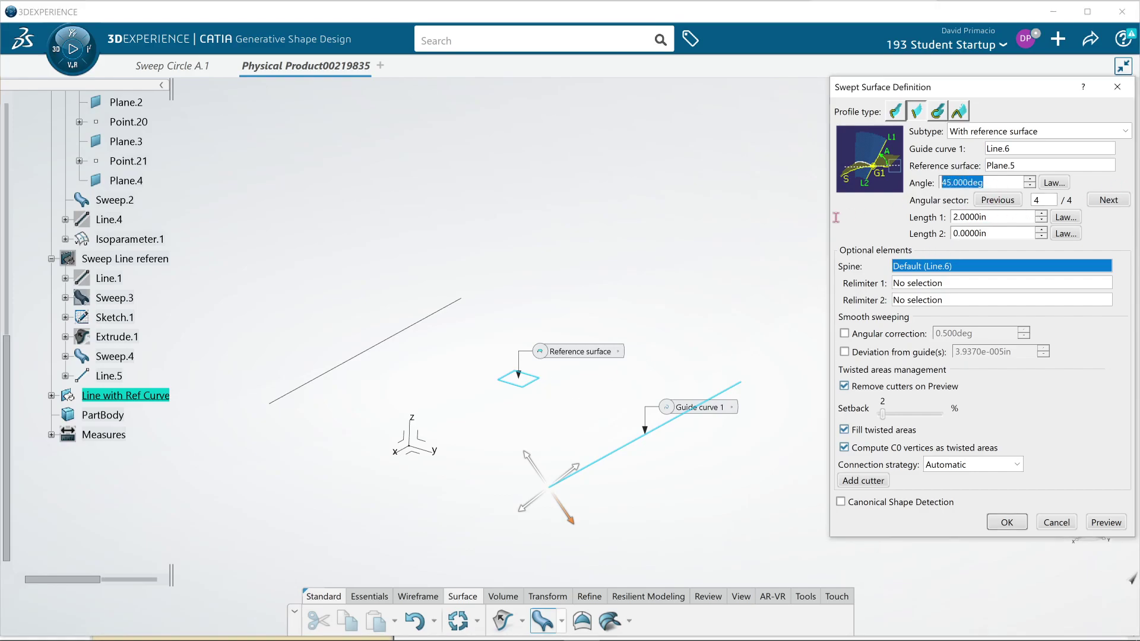
{"action": "type", "text": "0"}
{"action": "left_click", "coordinate": [1106, 520]}
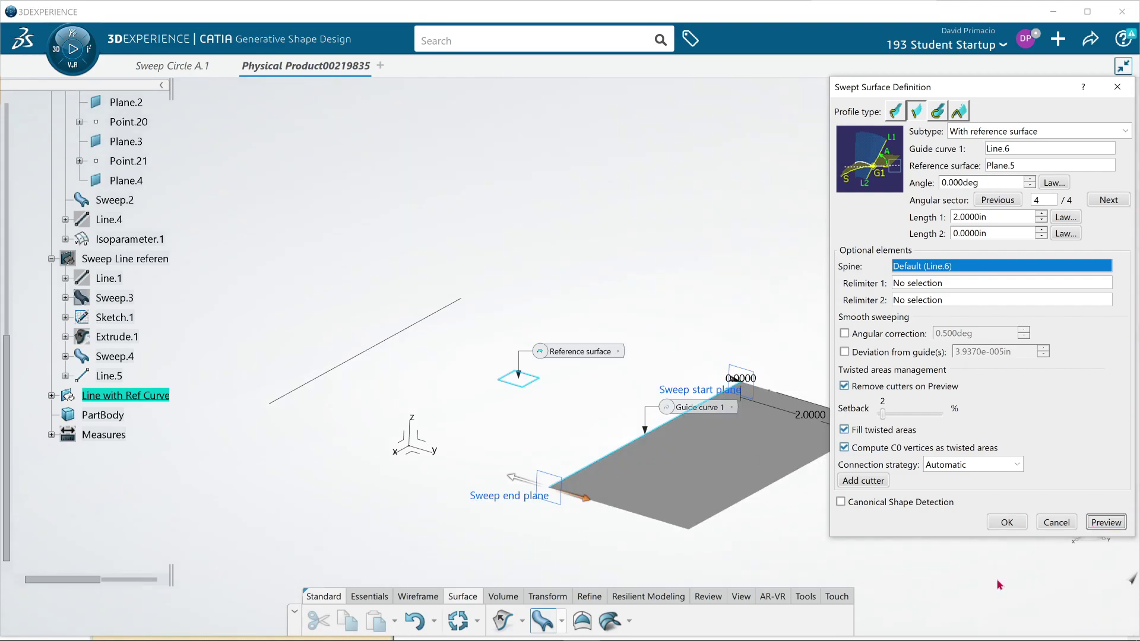
Preview the 0-degree sweep in angular sector 1 and in sector 3.
{"action": "left_click", "coordinate": [509, 492]}
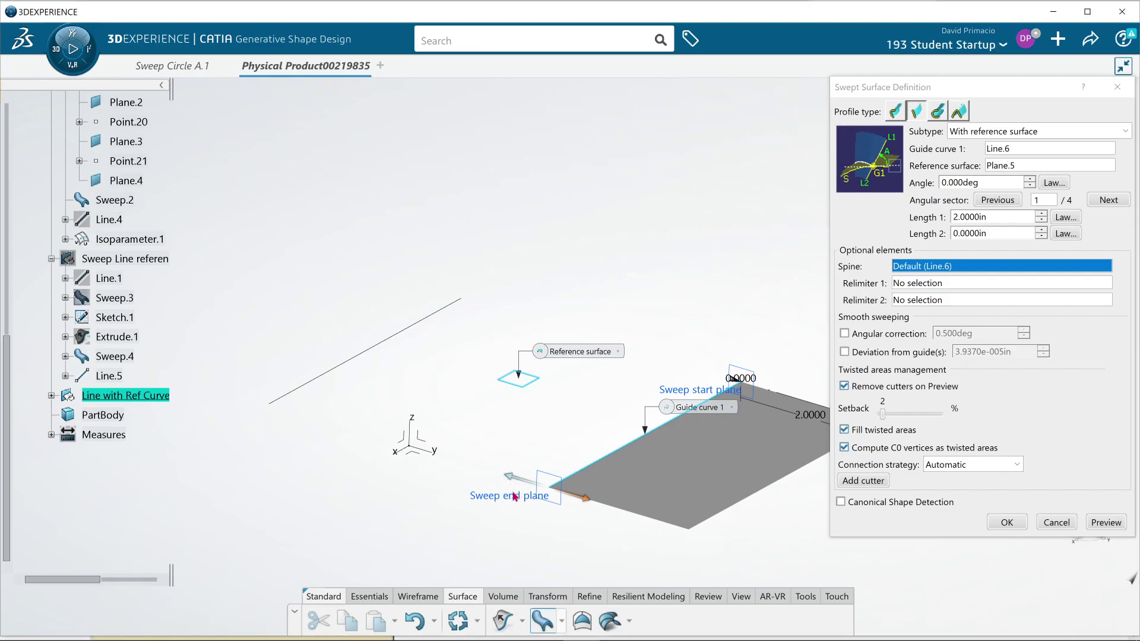
{"action": "left_click", "coordinate": [1113, 528]}
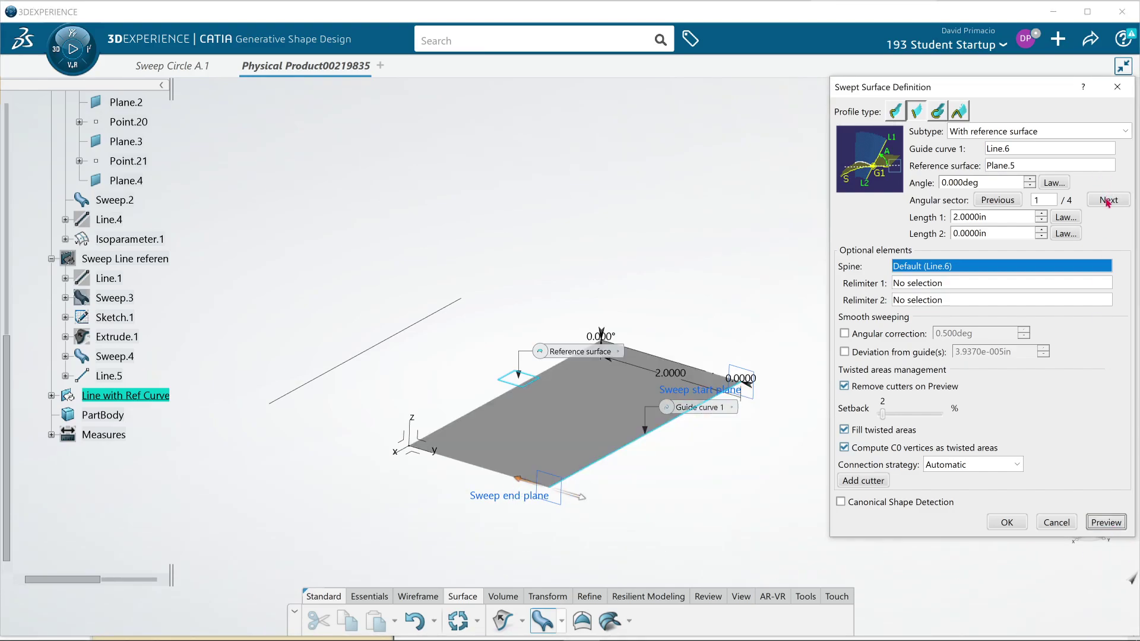
{"action": "left_click", "coordinate": [516, 482]}
{"action": "left_click", "coordinate": [580, 499]}
{"action": "left_click", "coordinate": [580, 499]}
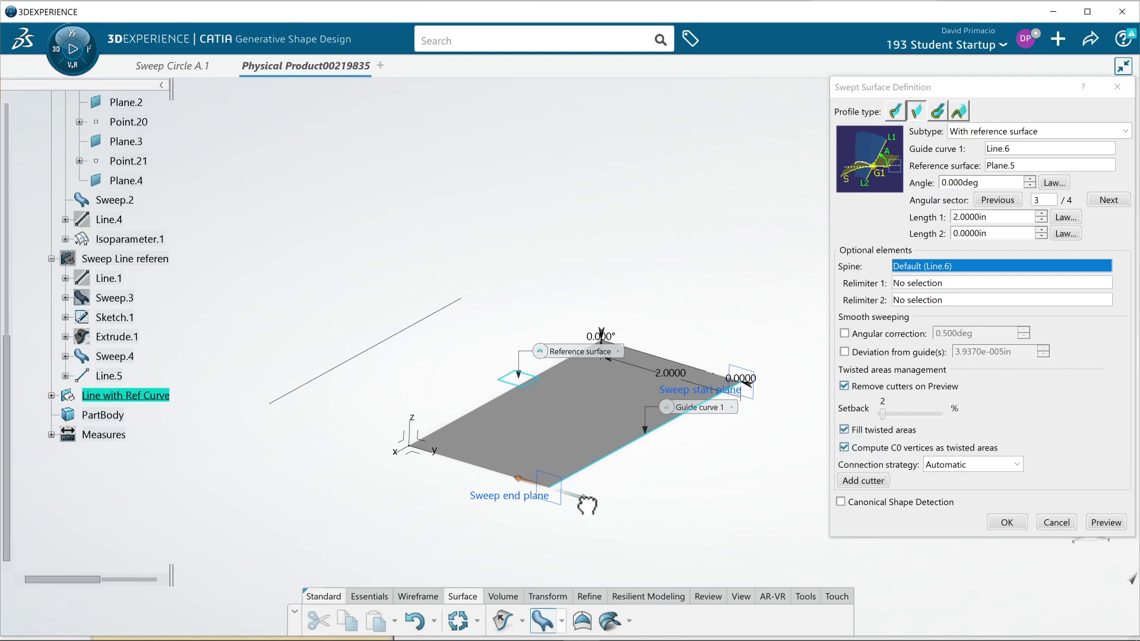
{"action": "left_click", "coordinate": [1116, 525]}
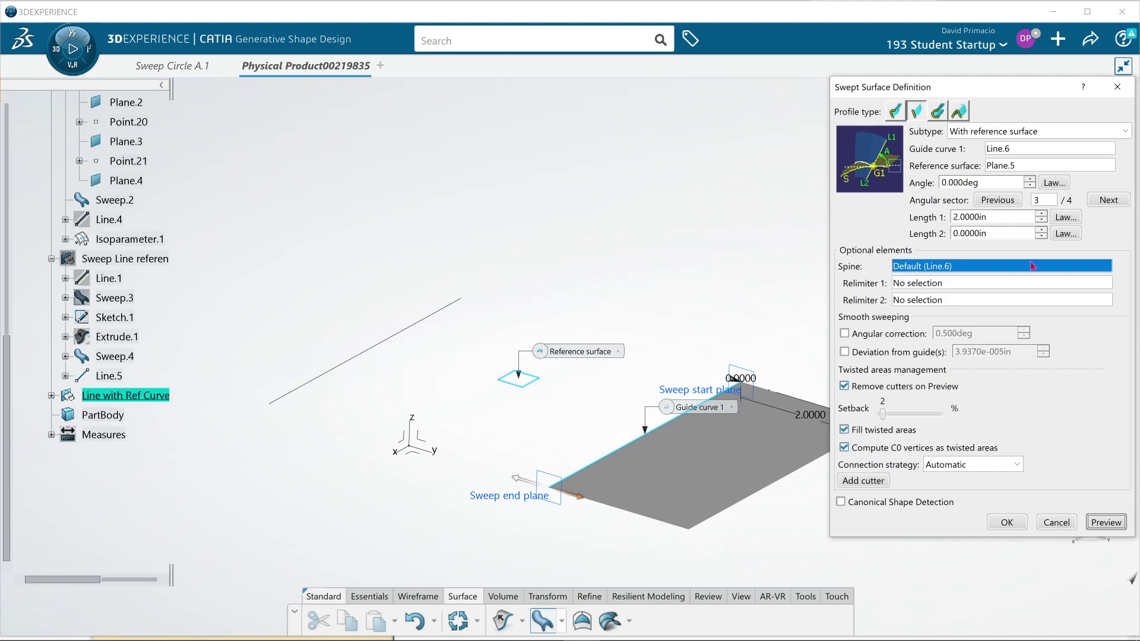
Try creating the swept surface in sector 3 with a 45-degree angle, and undo its creation.
{"action": "left_click_drag", "start_coordinate": [984, 181], "coordinate": [847, 165]}
{"action": "type", "text": "45"}
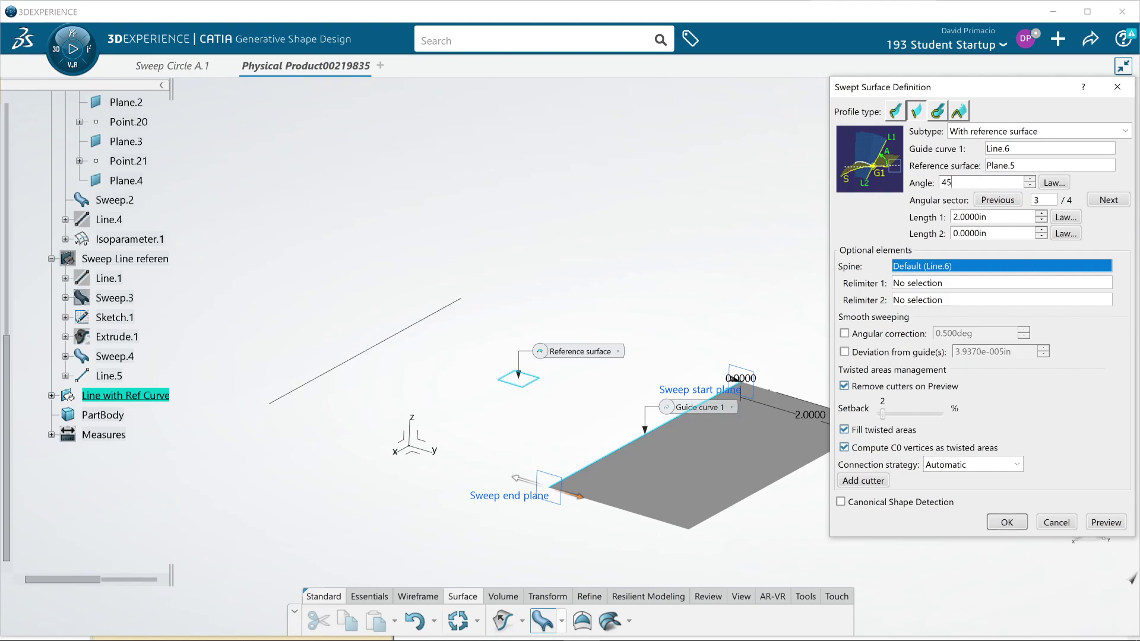
{"action": "left_click", "coordinate": [1105, 522]}
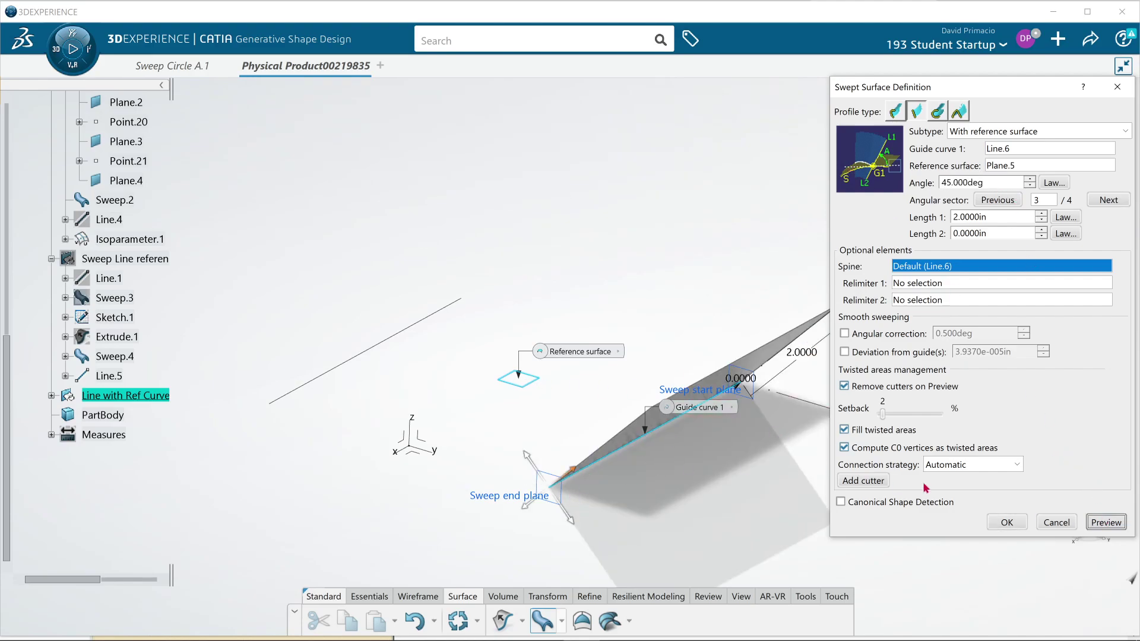
{"action": "left_click", "coordinate": [1008, 524]}
{"action": "middle_click_drag", "start_coordinate": [653, 463], "coordinate": [727, 484]}
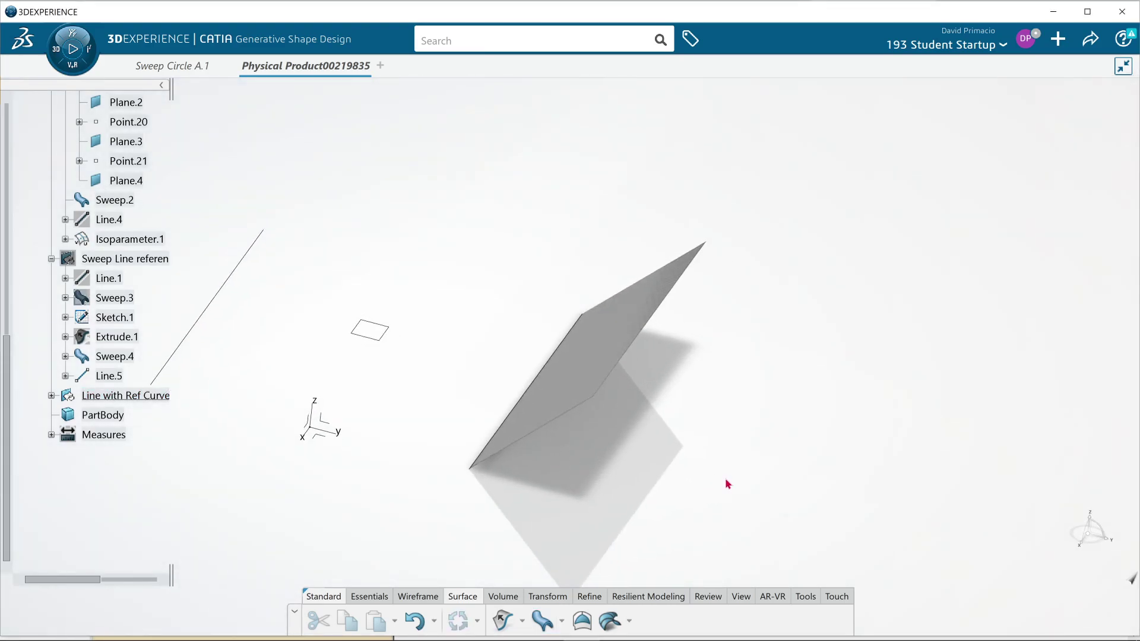
{"action": "key", "text": "ctrl+z"}
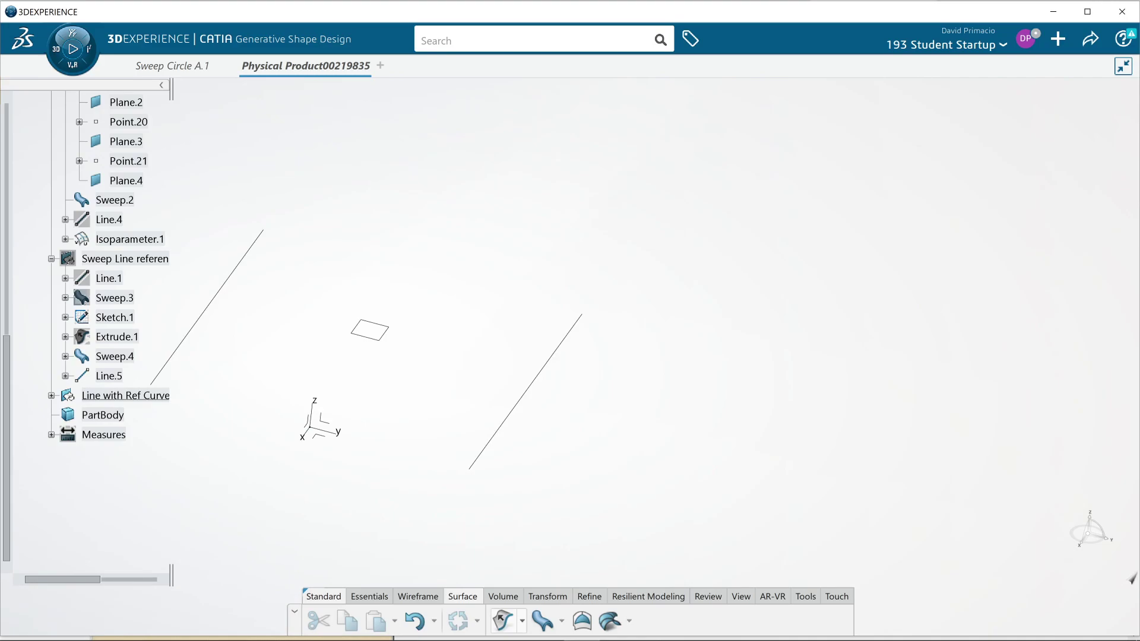
Preview a line sweep with reference curve, using Line.6 as guide curve, Line.7 as reference curve and a 30-degree angle.
{"action": "left_click", "coordinate": [557, 624]}
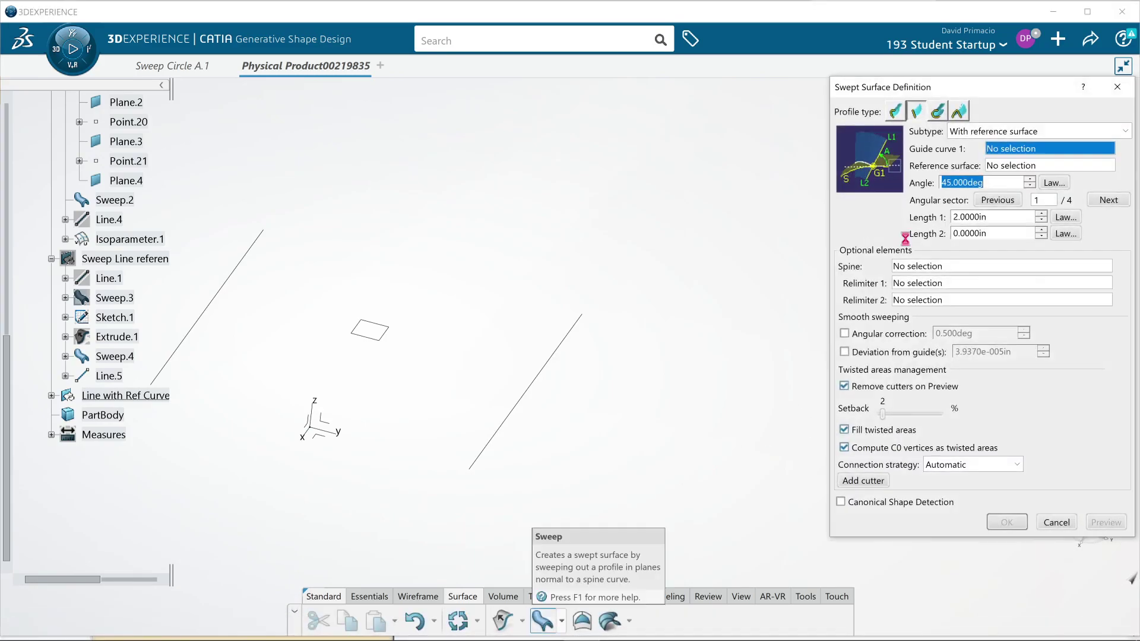
{"action": "left_click", "coordinate": [1003, 134]}
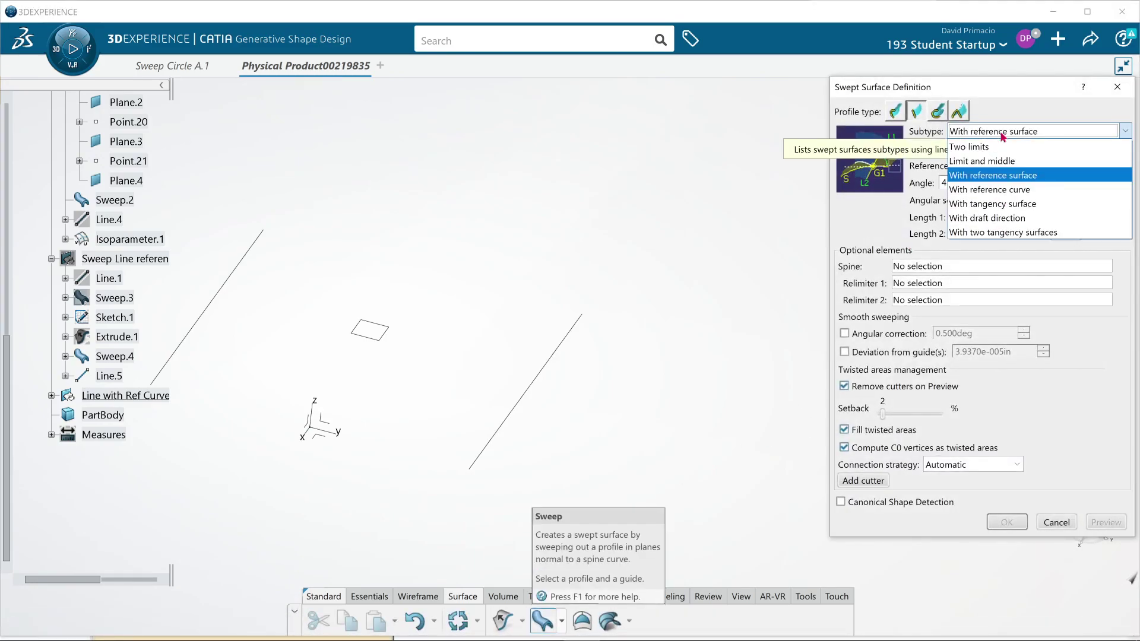
{"action": "left_click", "coordinate": [1019, 188]}
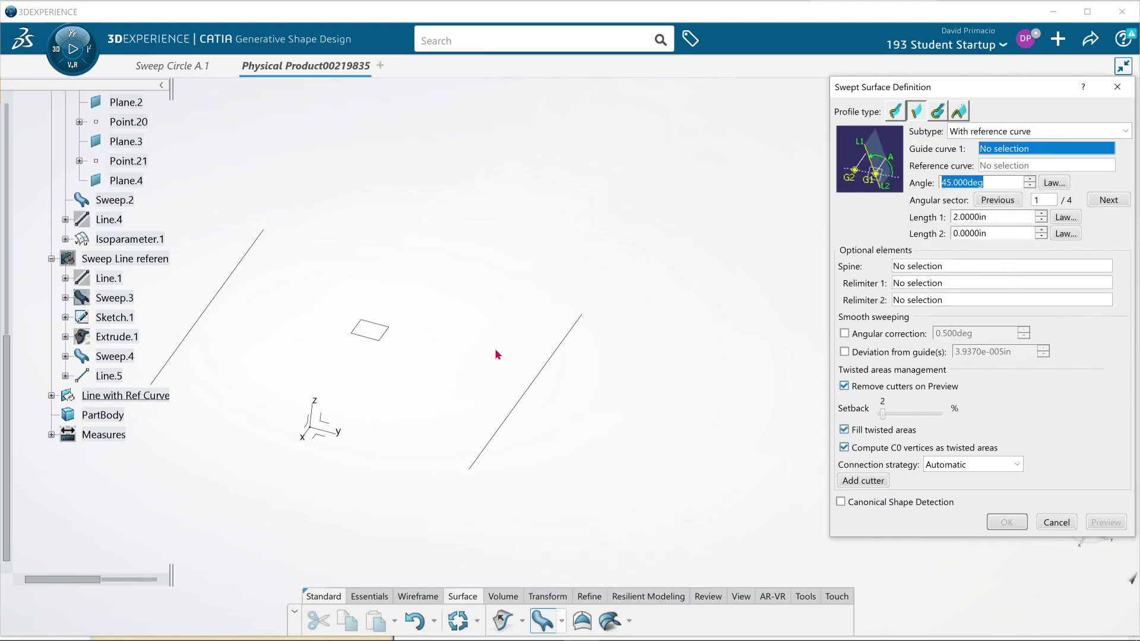
{"action": "left_click", "coordinate": [546, 371]}
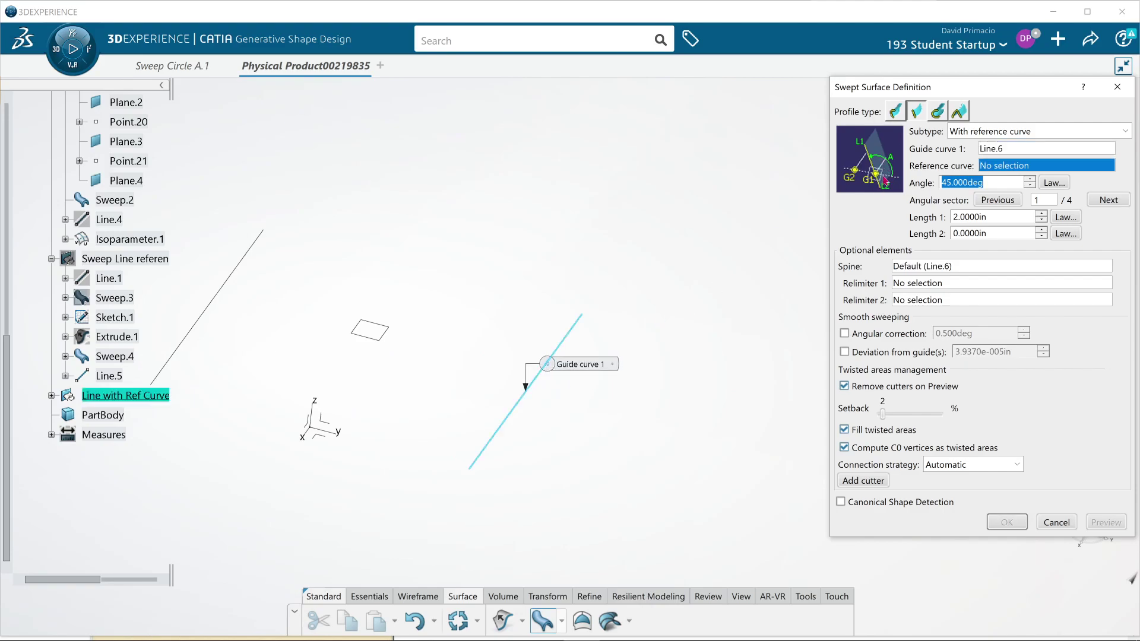
{"action": "left_click", "coordinate": [231, 284]}
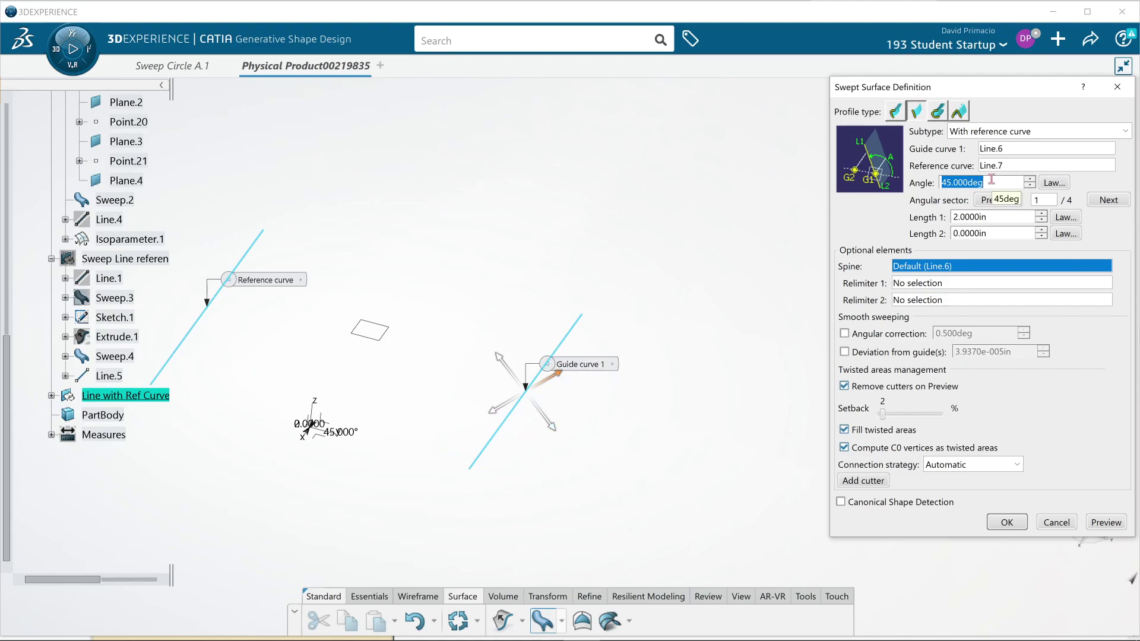
{"action": "type", "text": "30"}
{"action": "left_click", "coordinate": [1100, 523]}
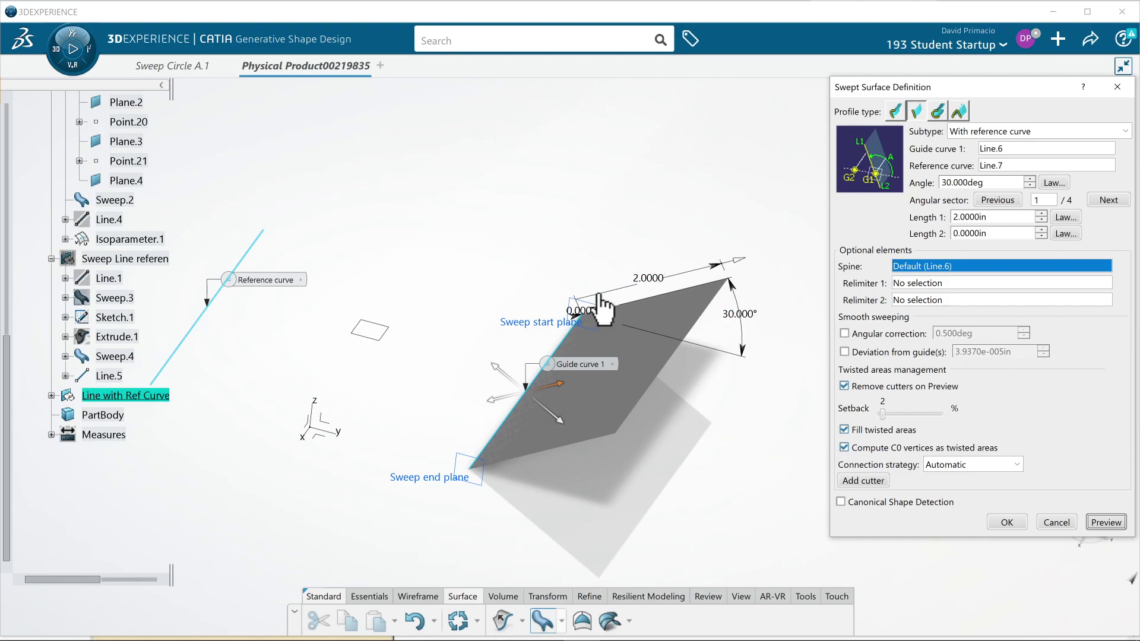
Set the sweep's Length 2 to 0.5 in, preview the surface and move that length's dimension label clear of it.
{"action": "triple_click", "coordinate": [975, 235]}
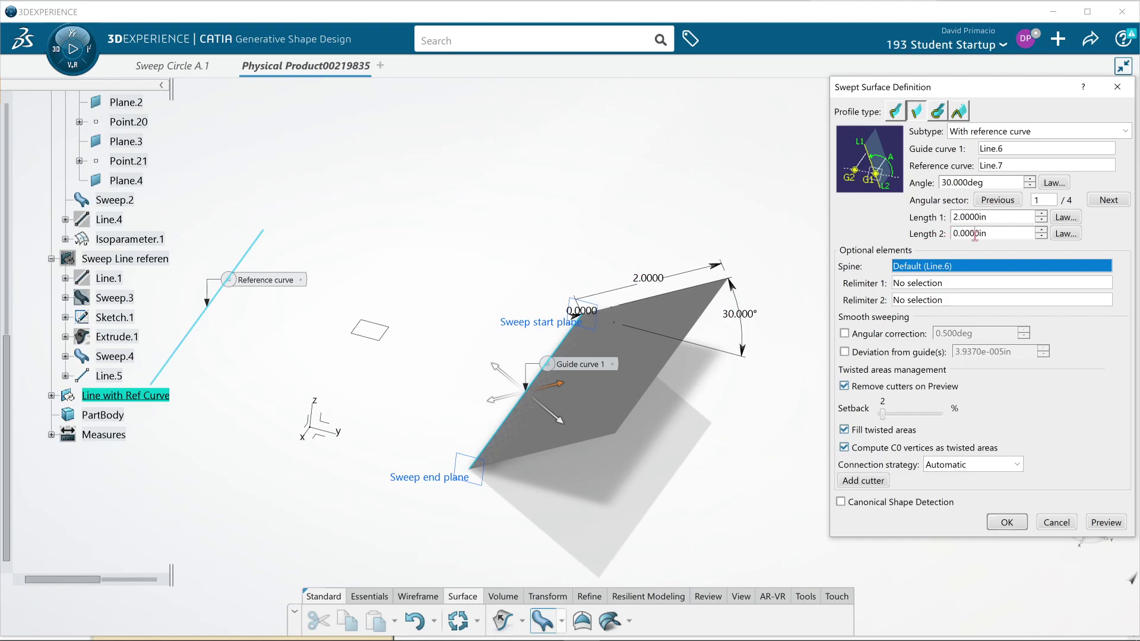
{"action": "type", "text": ".5"}
{"action": "left_click", "coordinate": [1106, 522]}
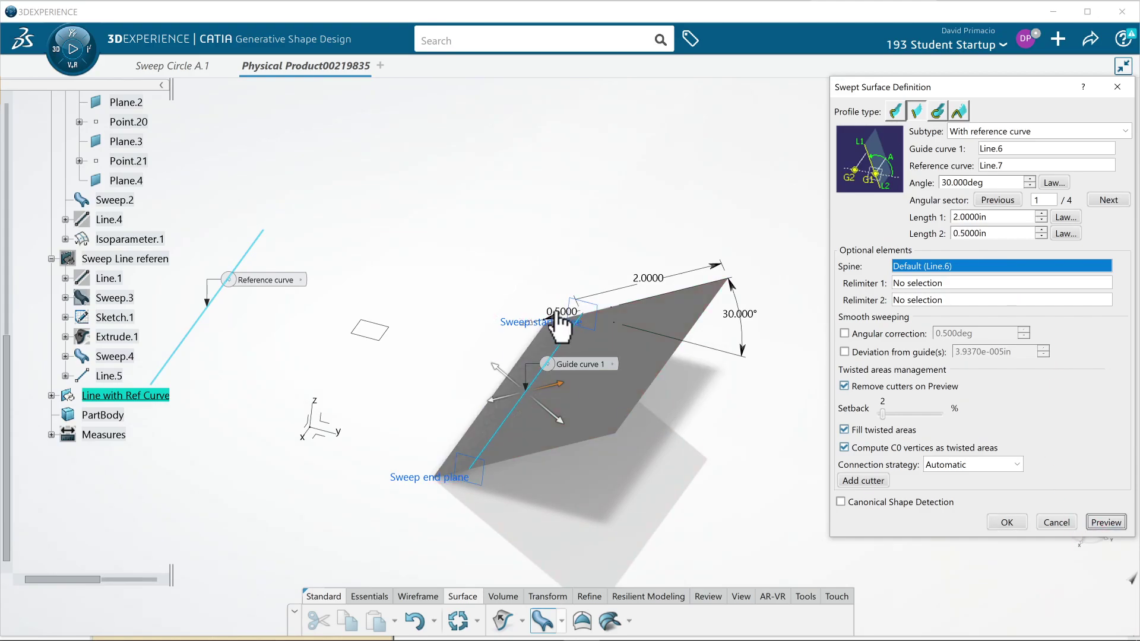
{"action": "left_click_drag", "start_coordinate": [558, 324], "coordinate": [518, 300]}
{"action": "middle_click_drag", "start_coordinate": [638, 478], "coordinate": [620, 454]}
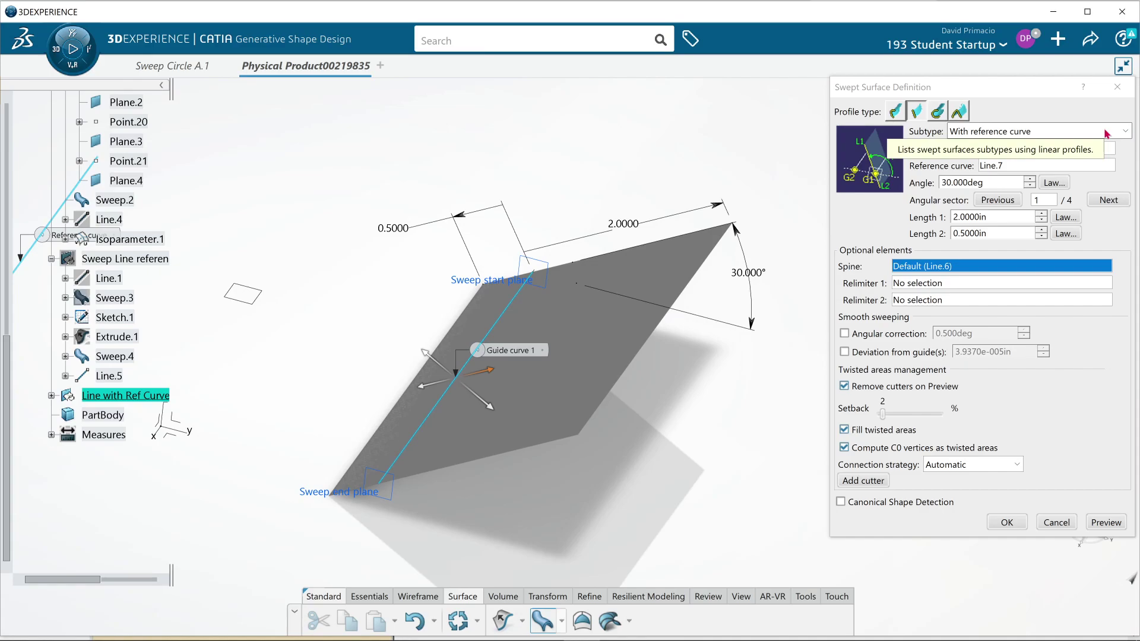
Switch to the Chrome window showing the Generative Shape Design documentation.
{"action": "key", "text": "alt+Tab"}
{"action": "key", "text": "alt+Tab"}
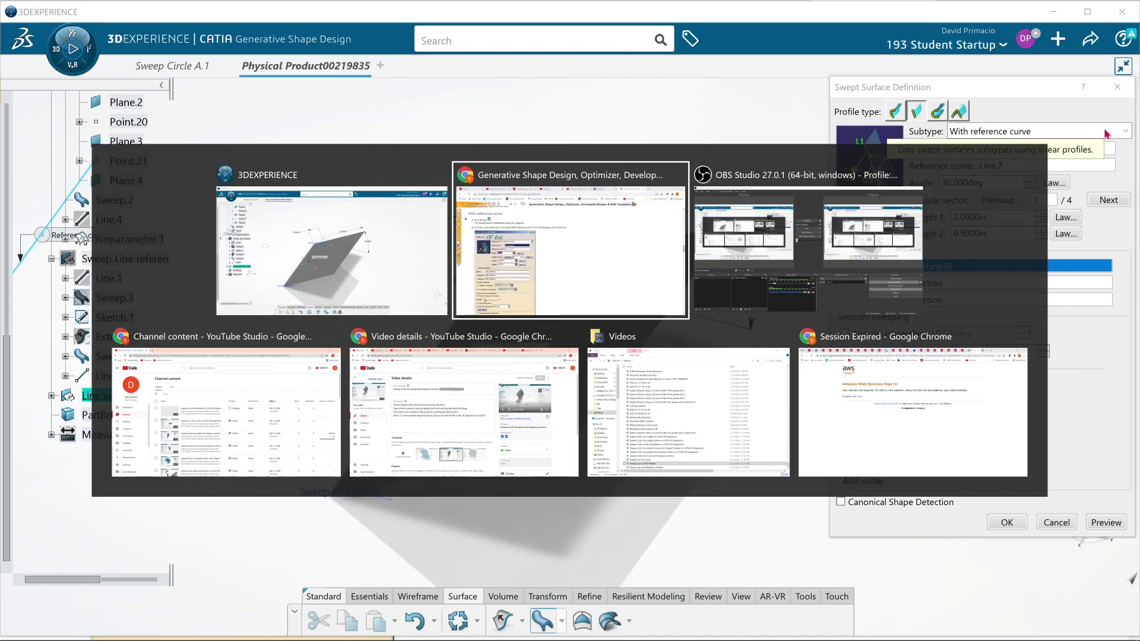